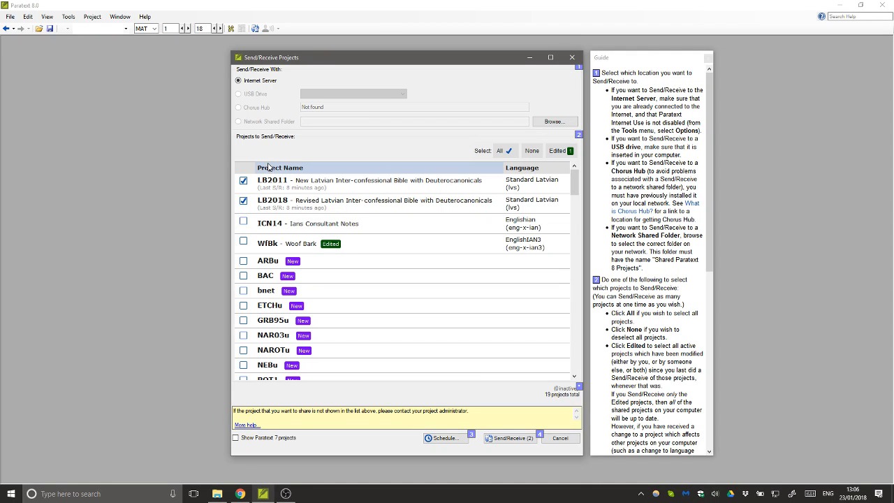
- With LB2011 and LB2018 checked and Internet Server chosen, start their send/receive
left_click(243, 181)
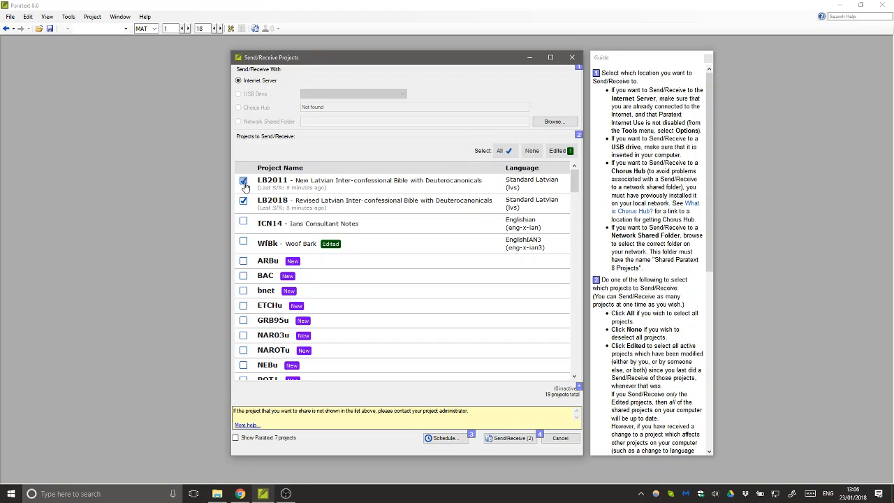
left_click(514, 438)
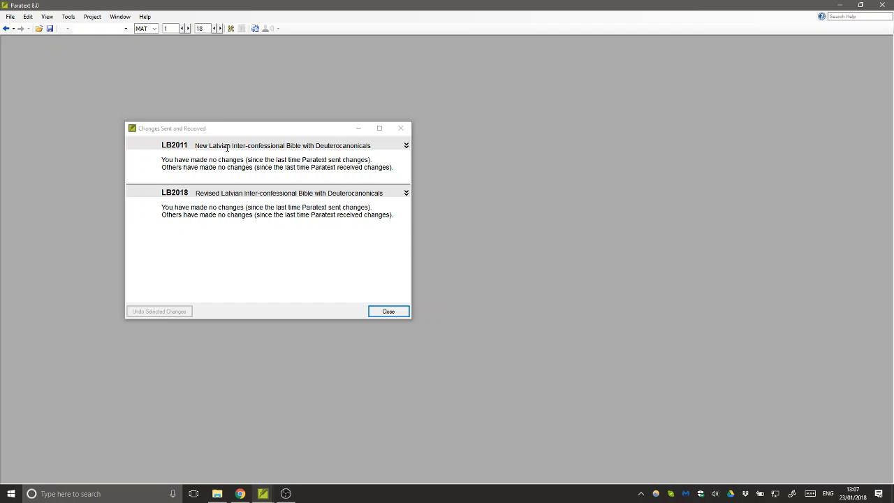
- Move the Changes Sent and Received report up and left, then close it
left_click(225, 133)
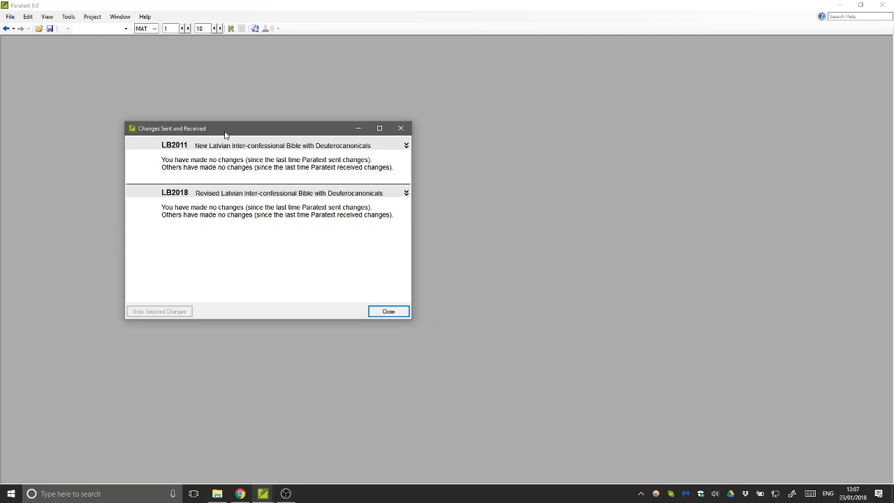
left_click_drag(217, 130, 178, 89)
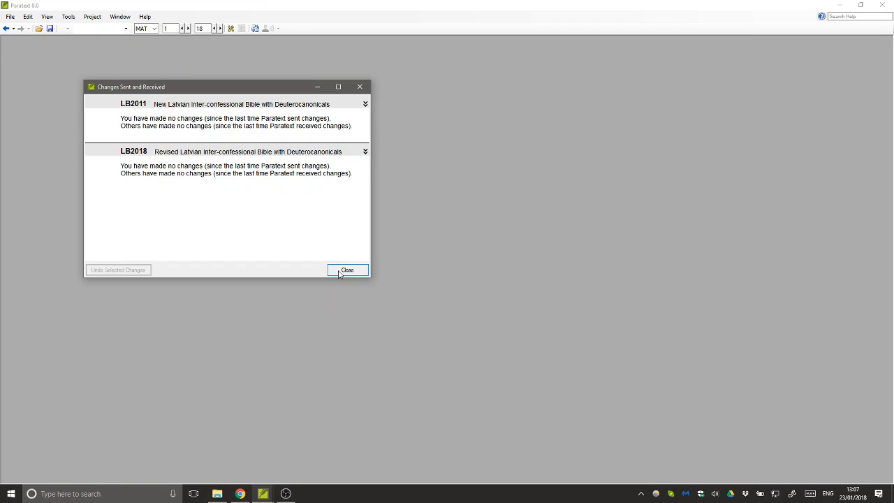
left_click(342, 270)
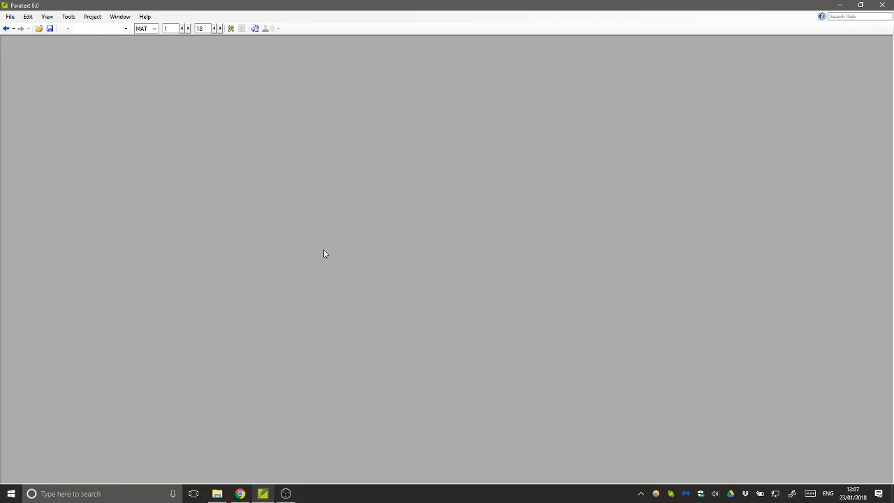
- Open the LB2011 project through File > Open Project/Resource
left_click(10, 17)
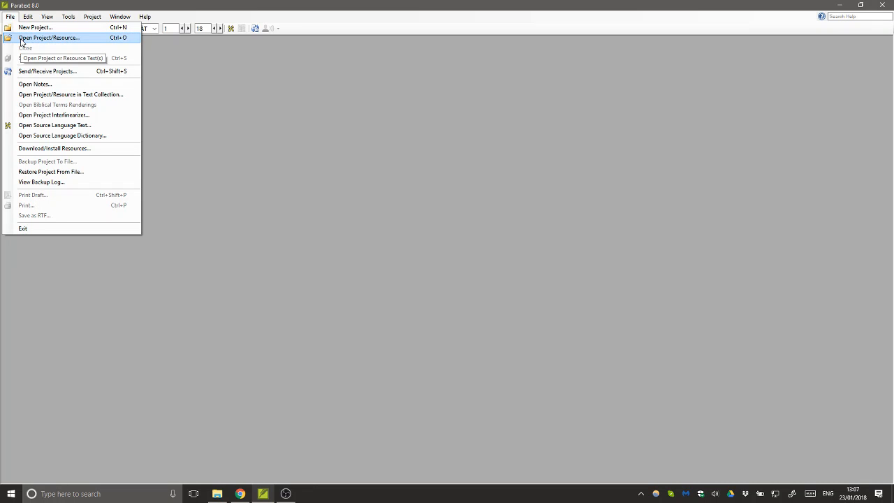
left_click(47, 40)
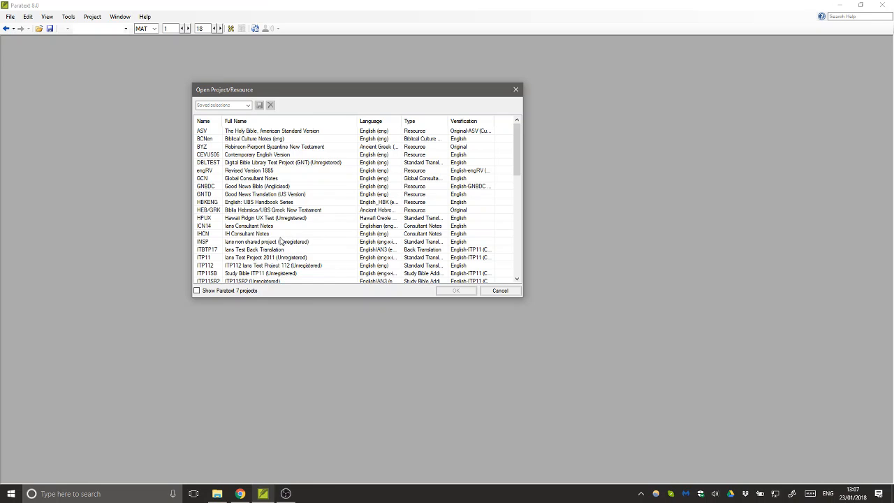
scroll(265, 260, "down", 3)
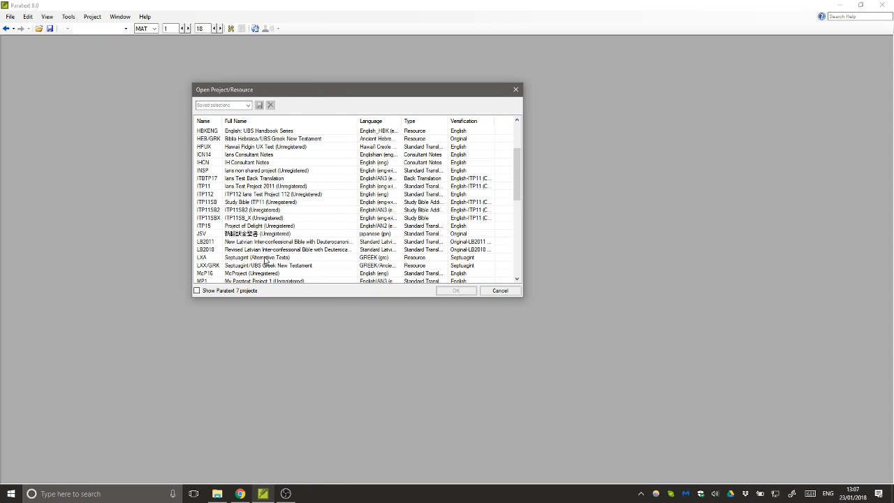
left_click(254, 243)
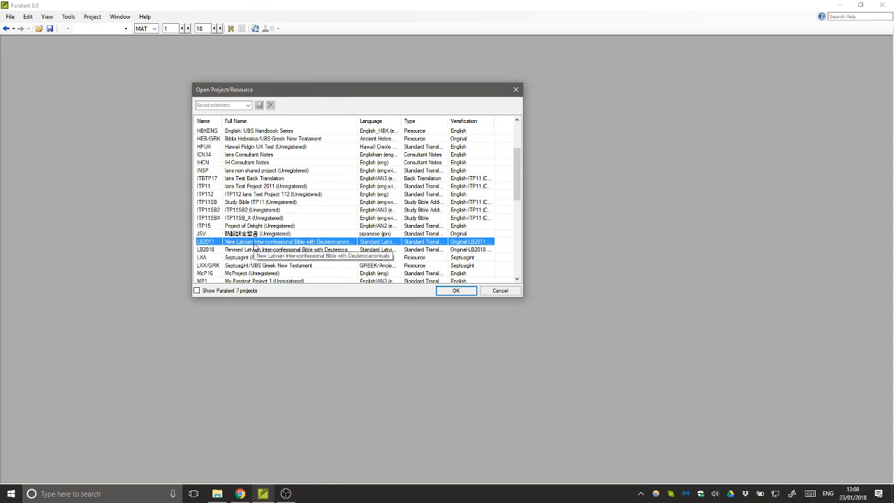
left_click(454, 292)
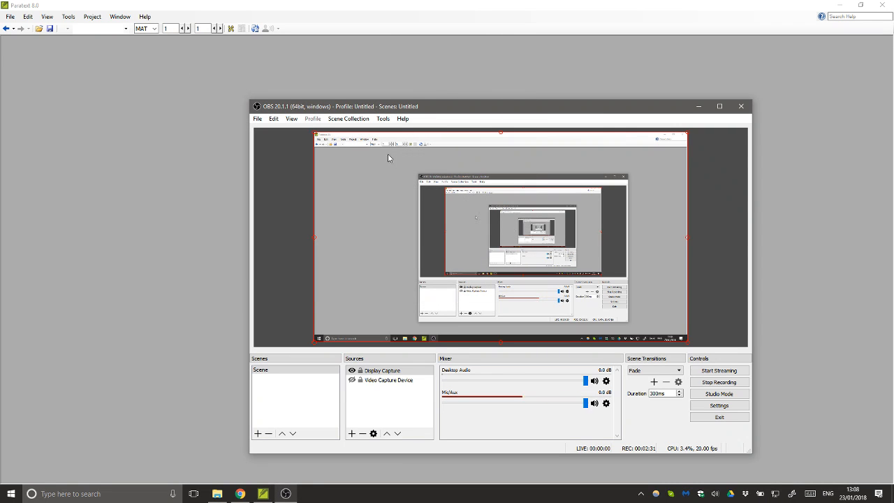
left_click(422, 74)
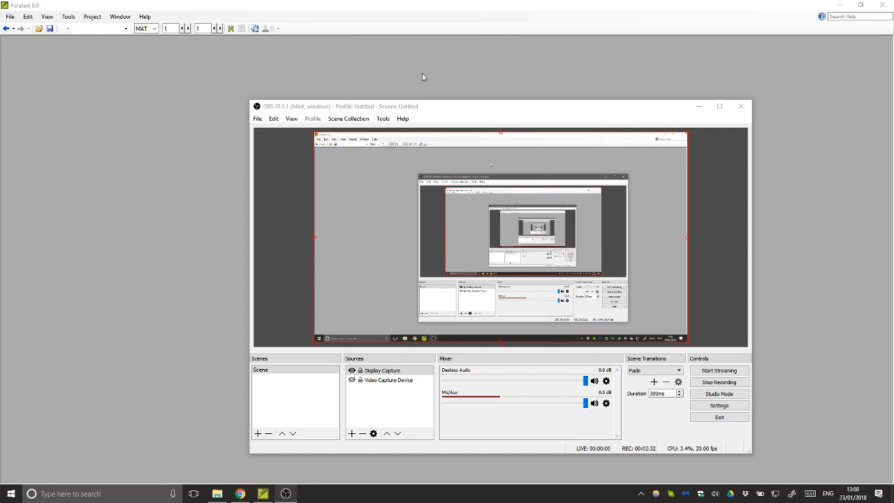
left_click(399, 4)
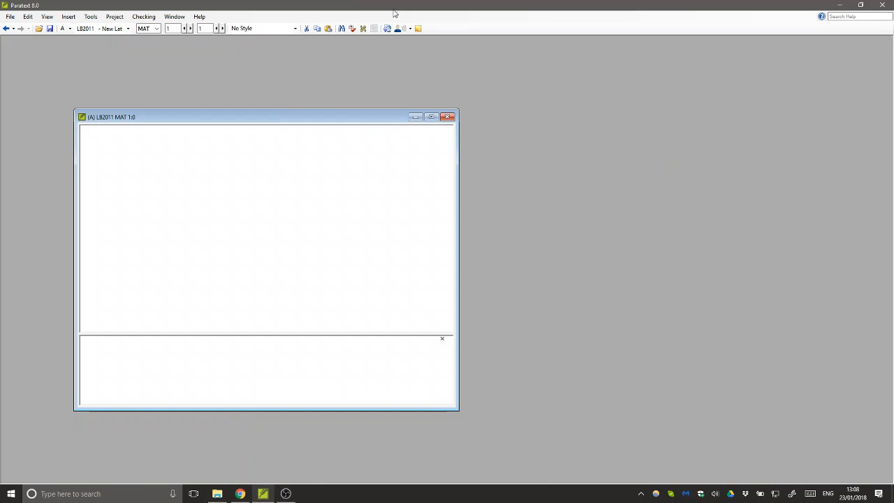
- Open the LB2018 project the same way and bring it to the front
left_click(9, 17)
left_click(25, 38)
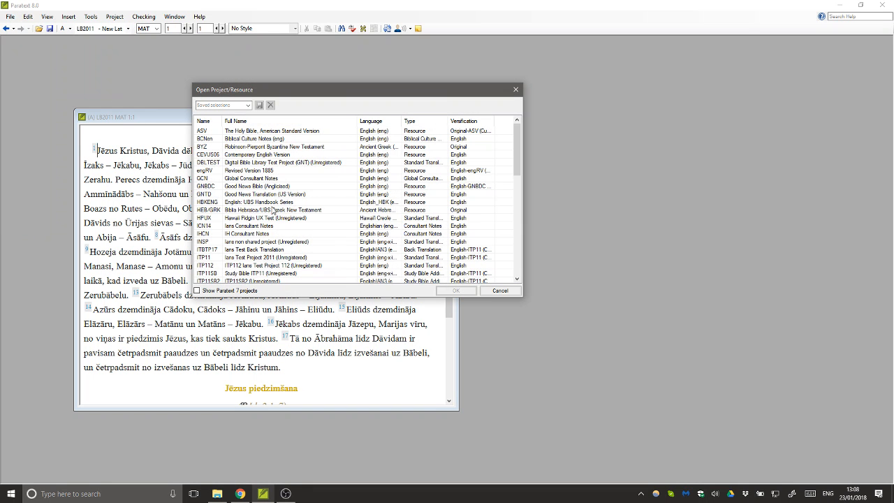
scroll(272, 209, "down", 4)
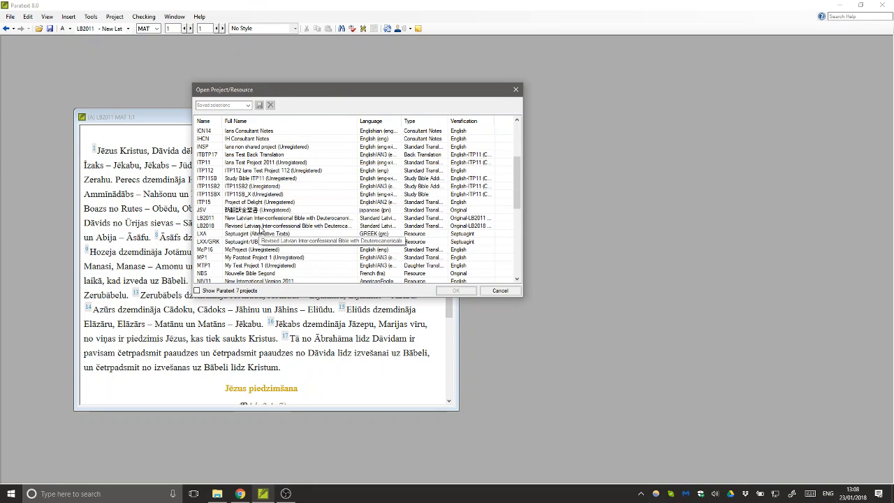
left_click(260, 227)
left_click(453, 292)
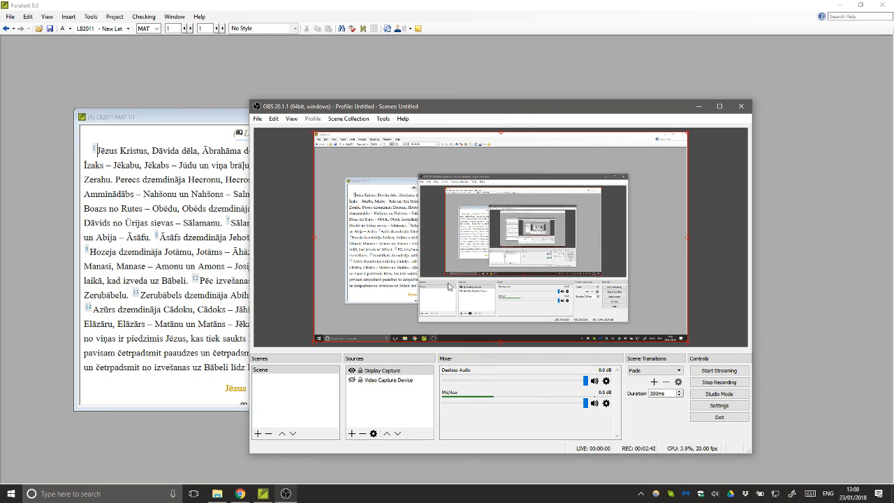
left_click(414, 10)
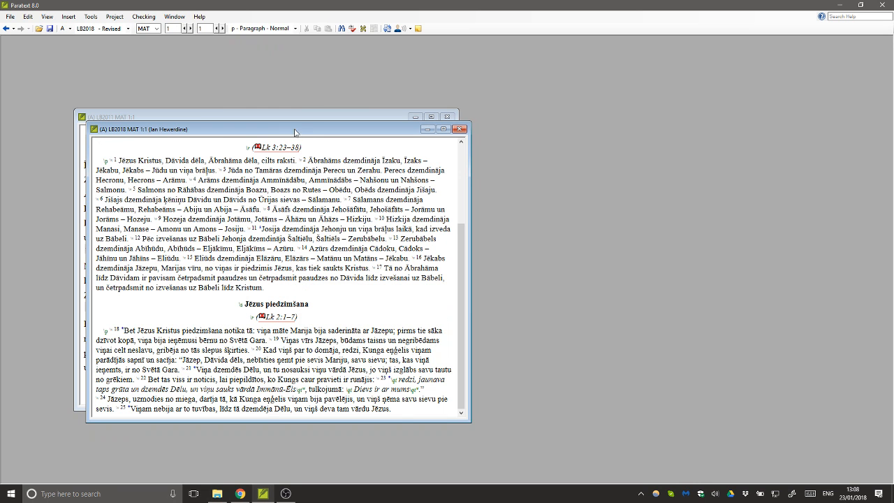
- Place LB2011 at the left and LB2018 beside it, narrowing both windows
left_click_drag(294, 133, 445, 155)
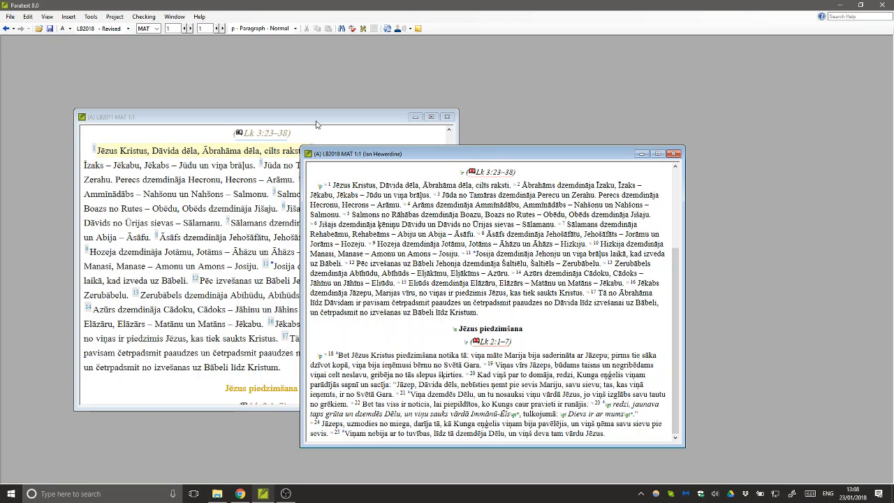
left_click_drag(325, 117, 260, 189)
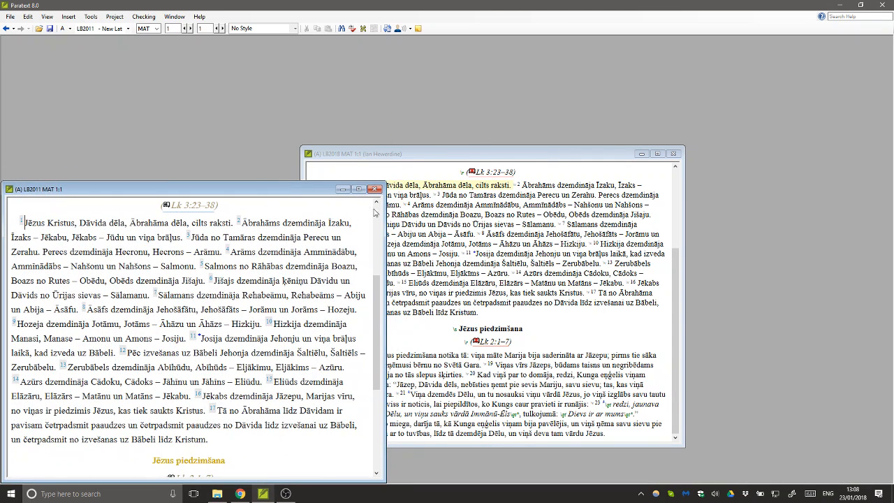
left_click_drag(385, 221, 338, 220)
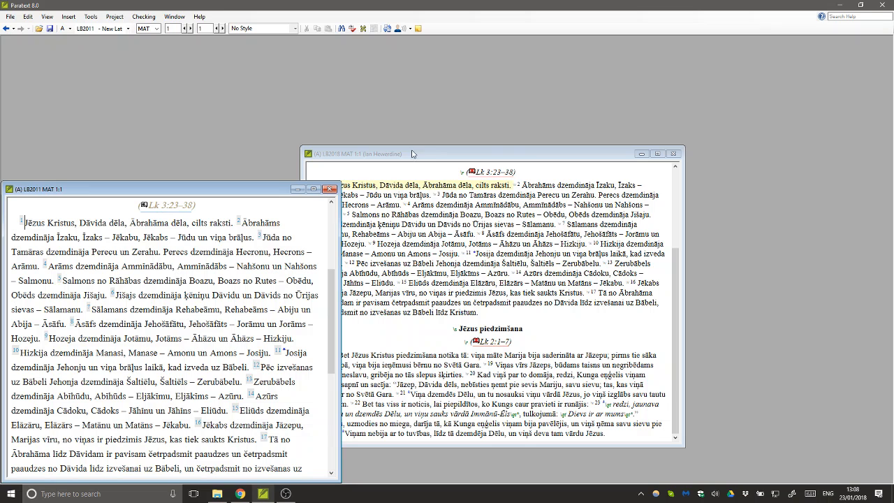
left_click_drag(415, 154, 460, 189)
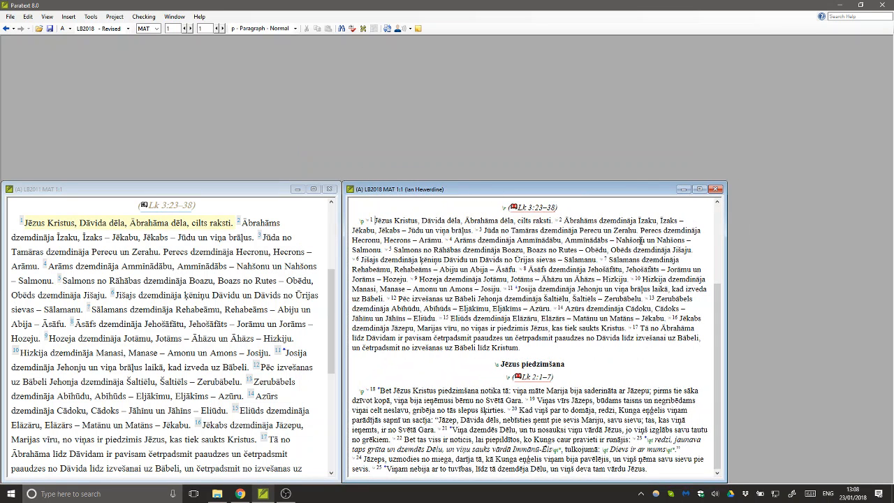
left_click_drag(725, 241, 691, 241)
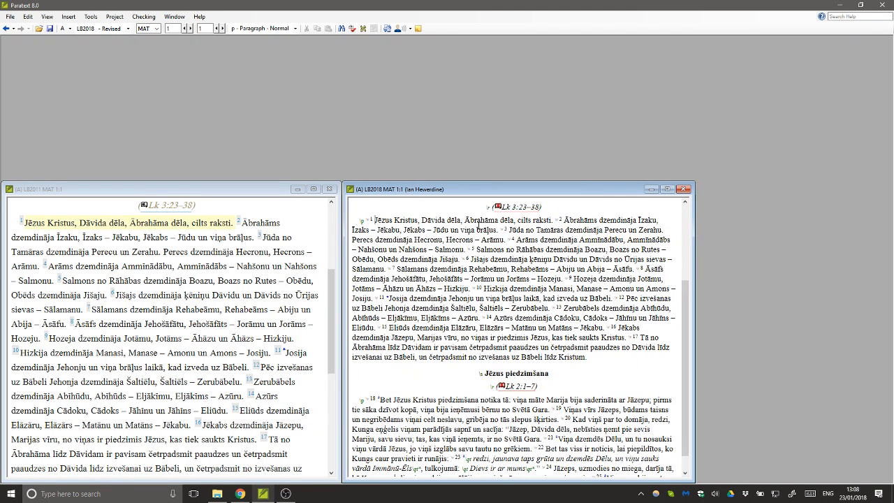
left_click(35, 192)
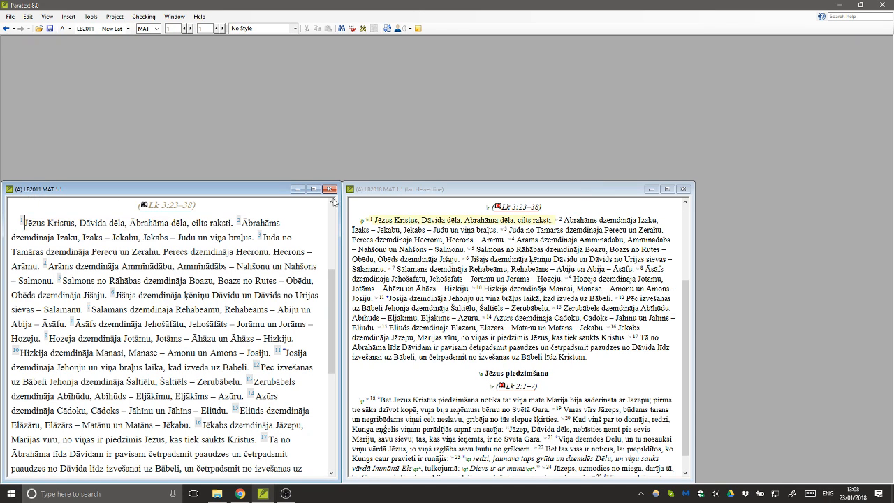
left_click(382, 190)
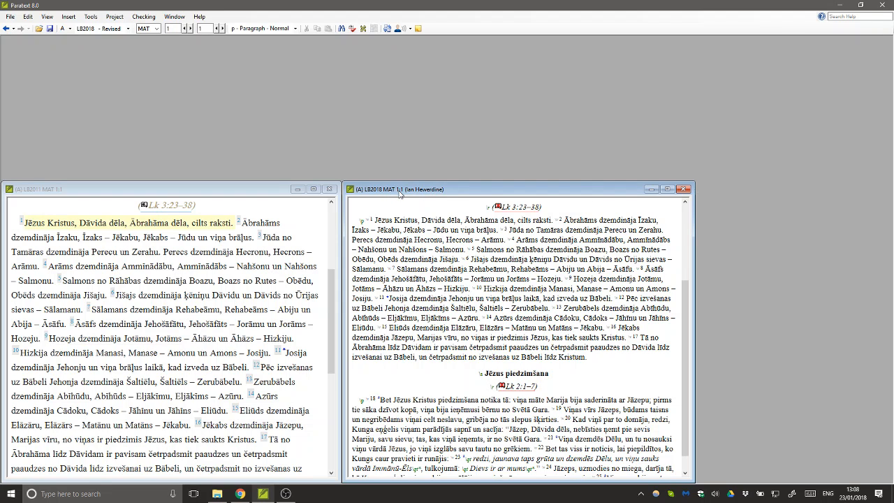
- Choose MRK from the toolbar book list so both texts jump from Matthew to Mark 1
left_click(156, 29)
left_click(156, 29)
key("Tab")
key("Tab")
left_click(148, 29)
left_click(157, 29)
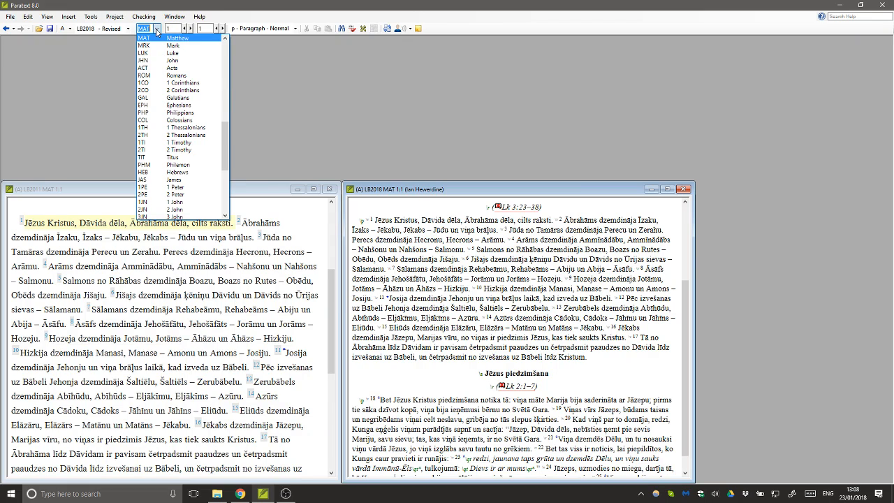
left_click(157, 29)
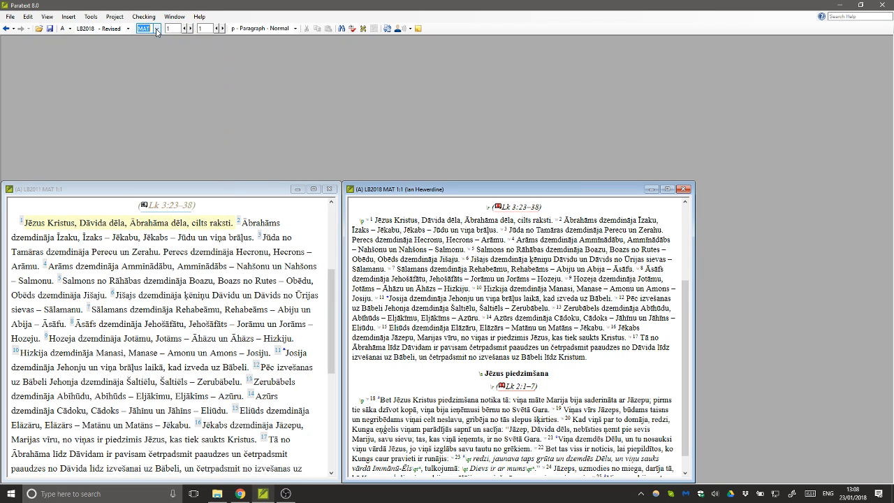
left_click(19, 191)
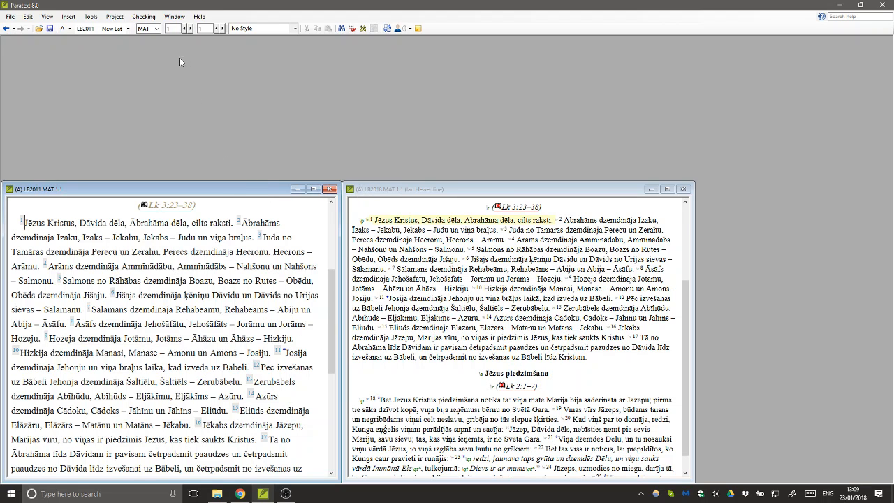
left_click(158, 28)
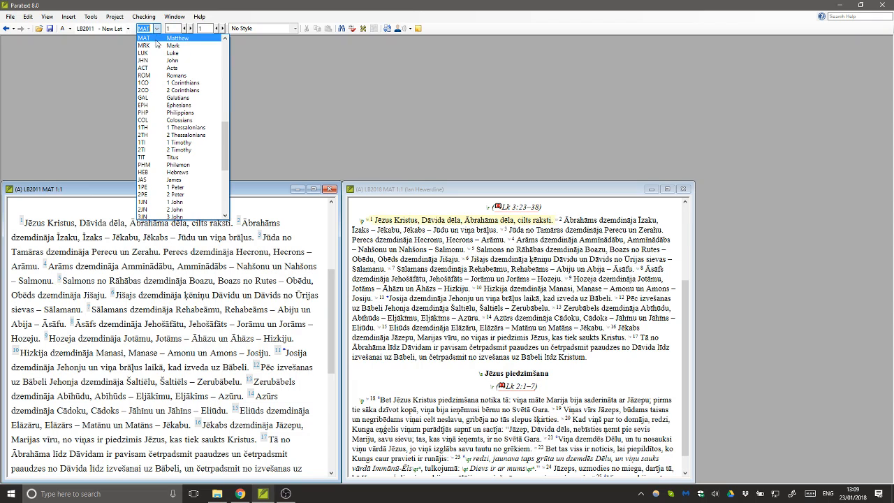
left_click(153, 47)
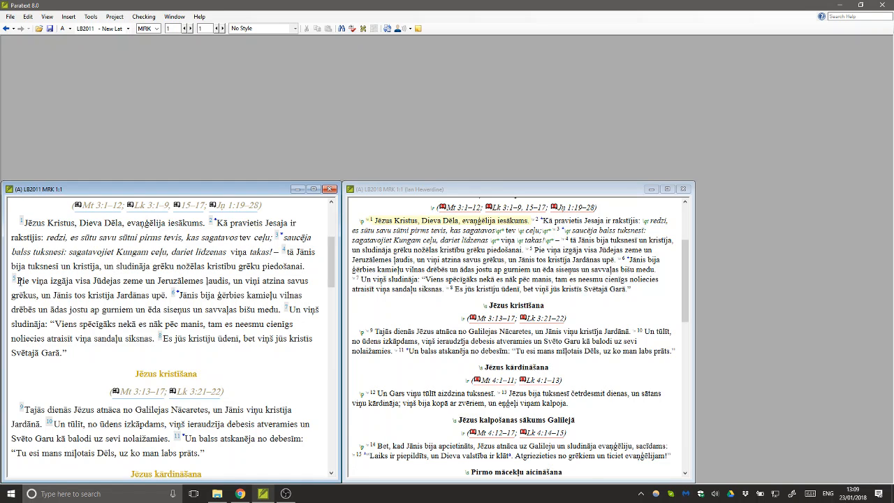
- Move both synced texts to Mark 1:5, then Mark 1:8, and open the View menu
left_click(20, 280)
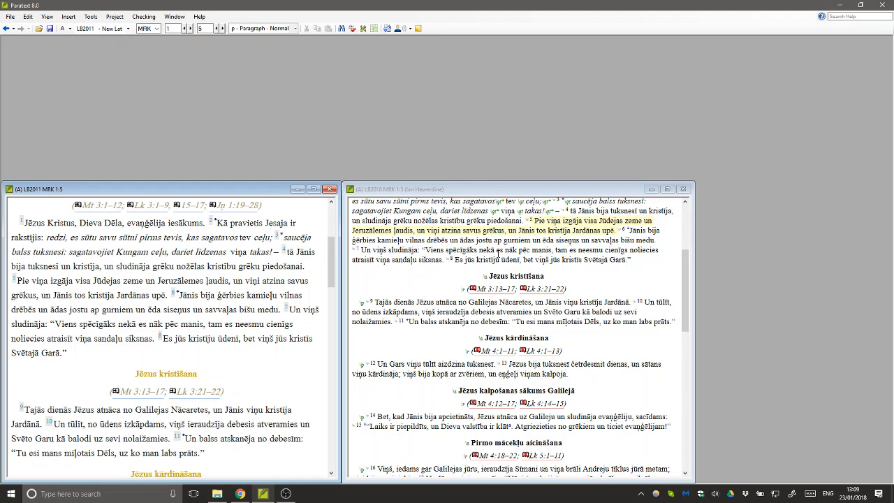
left_click(468, 260)
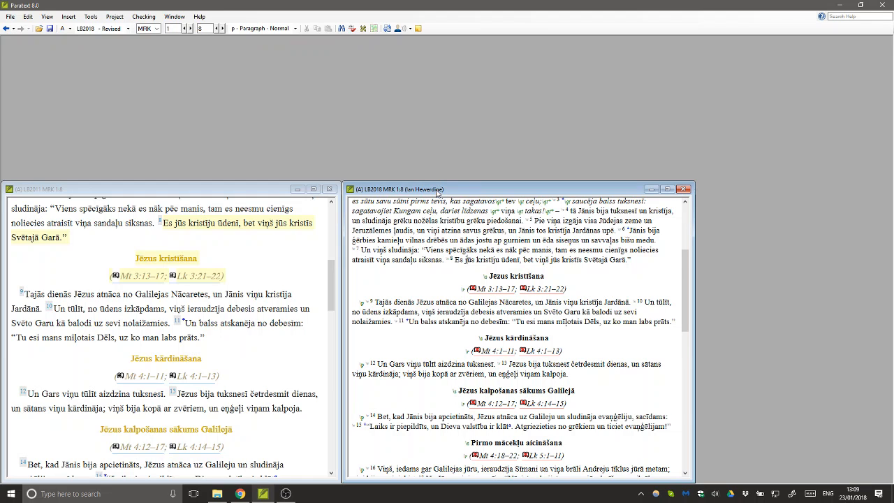
left_click(47, 18)
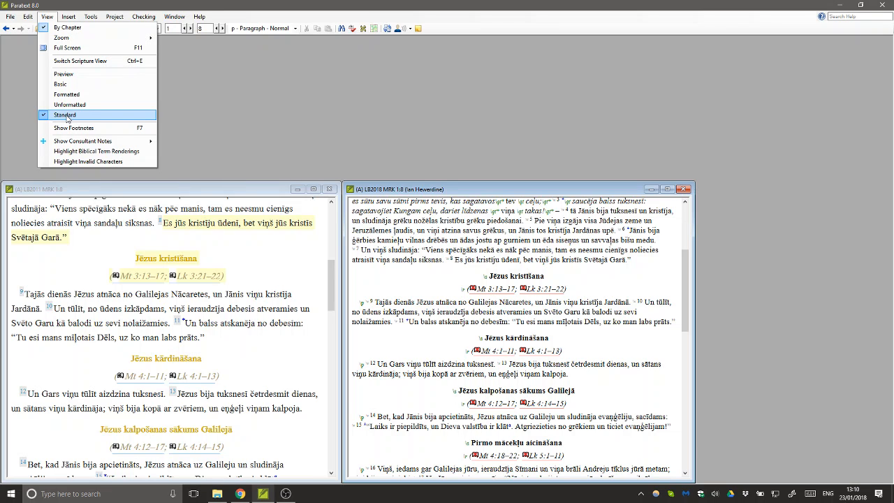
- Show LB2018 in Standard view and select the \p marker before verse 9
left_click(66, 117)
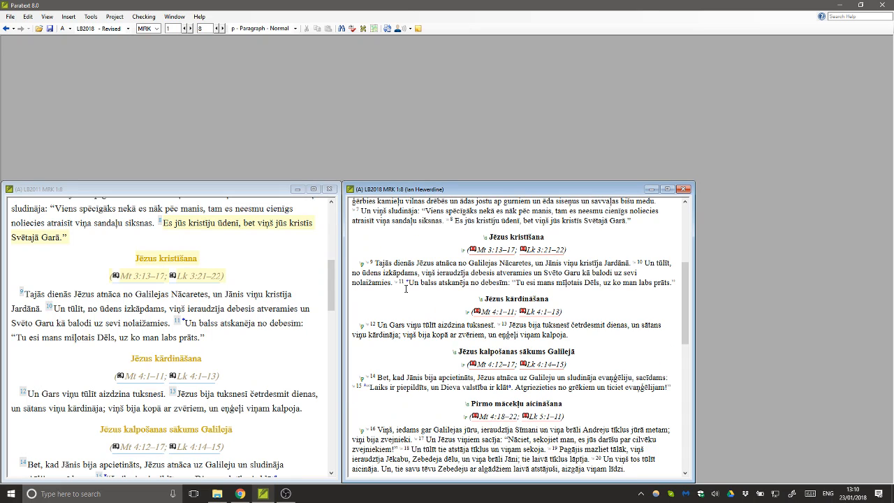
left_click(361, 263)
left_click(356, 271)
left_click(360, 264)
- Inspect the \s heading, \r reference, and verse 9 and 10 number markers
left_click(486, 237)
left_click(462, 250)
left_click(371, 262)
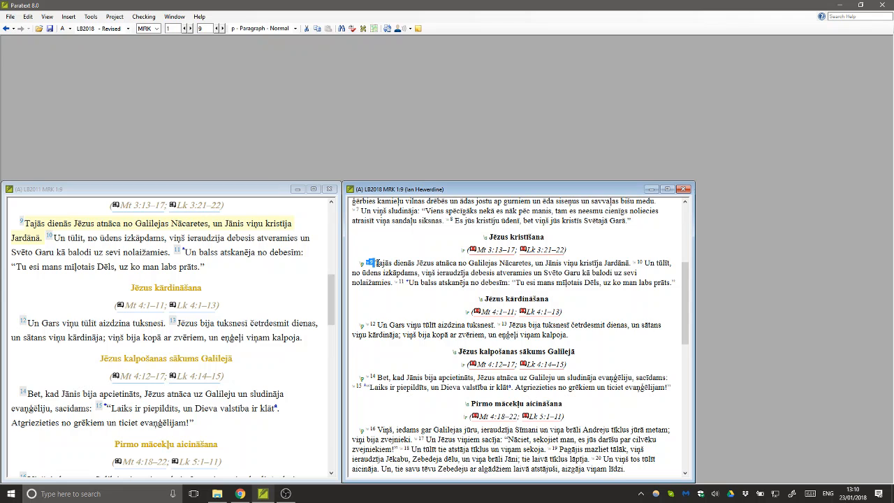
left_click(375, 264)
left_click(372, 262)
left_click(378, 264)
left_click(637, 263)
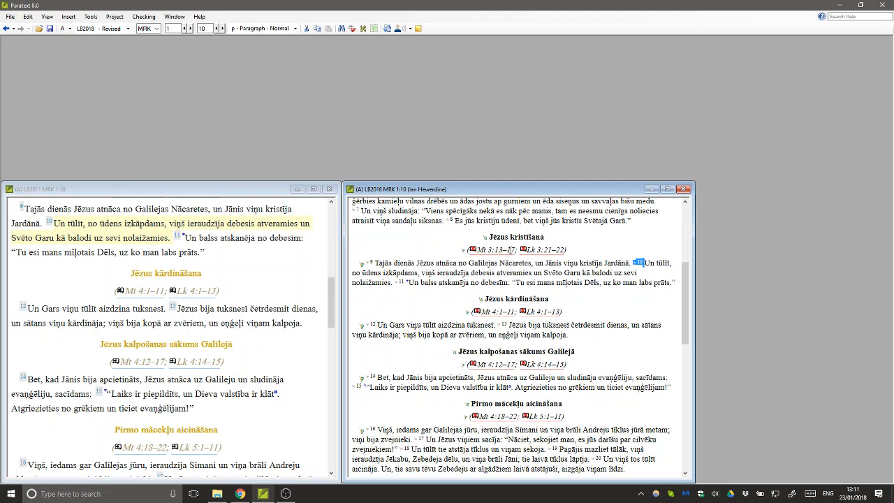
- Select and clear the 'Jēzus kristīšana' heading, then activate LB2011 at verse 10 and open View
left_click_drag(547, 237, 487, 238)
left_click(535, 237)
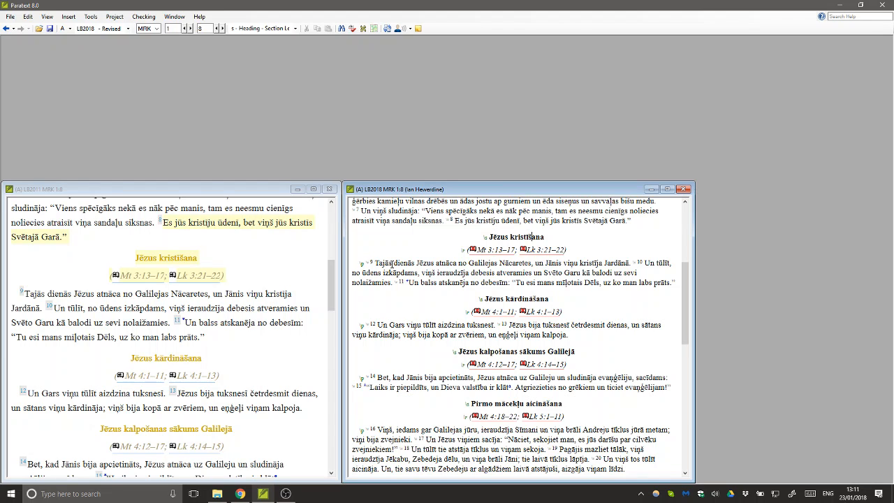
left_click(377, 263)
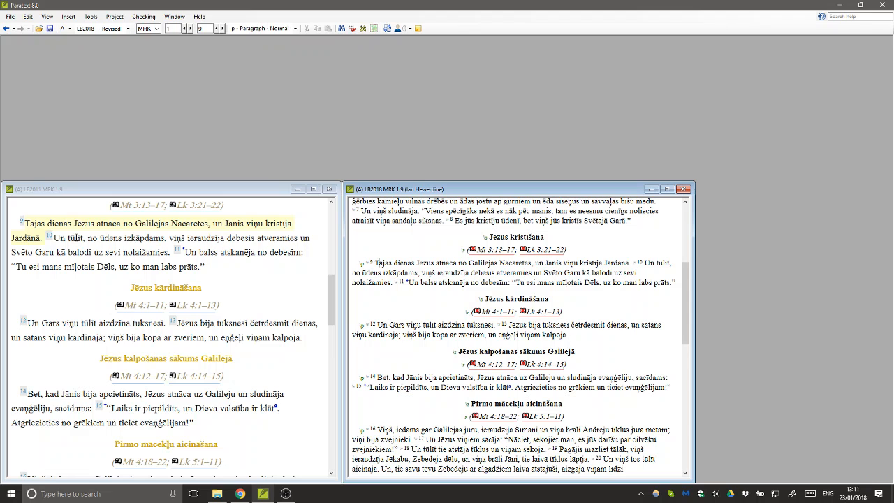
left_click(70, 238)
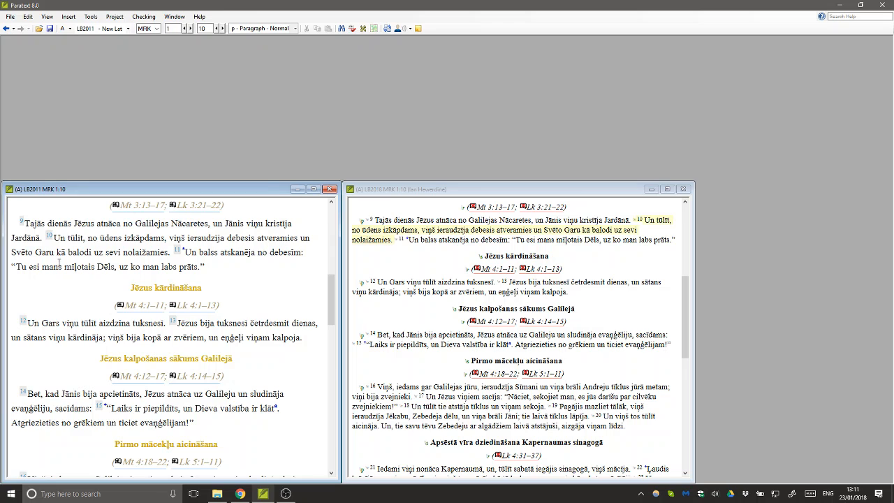
left_click(48, 17)
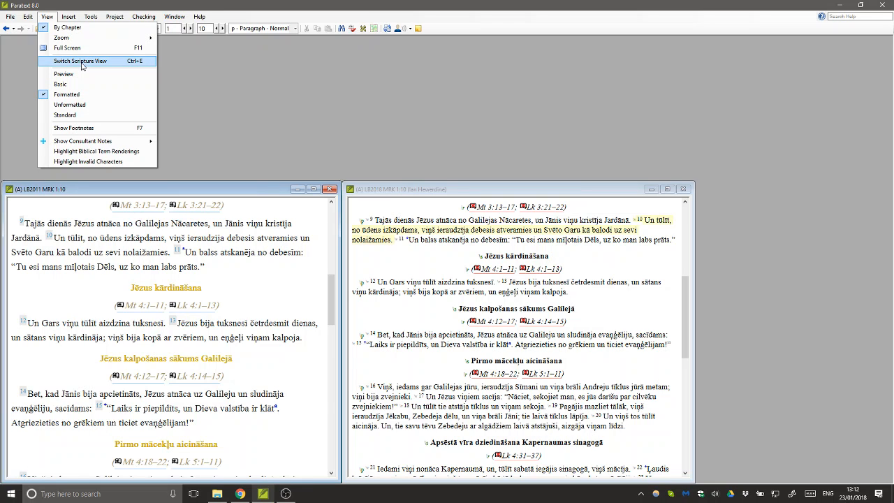
- Cycle the LB2011 text through Basic and then Preview view with Ctrl+E
left_click(82, 62)
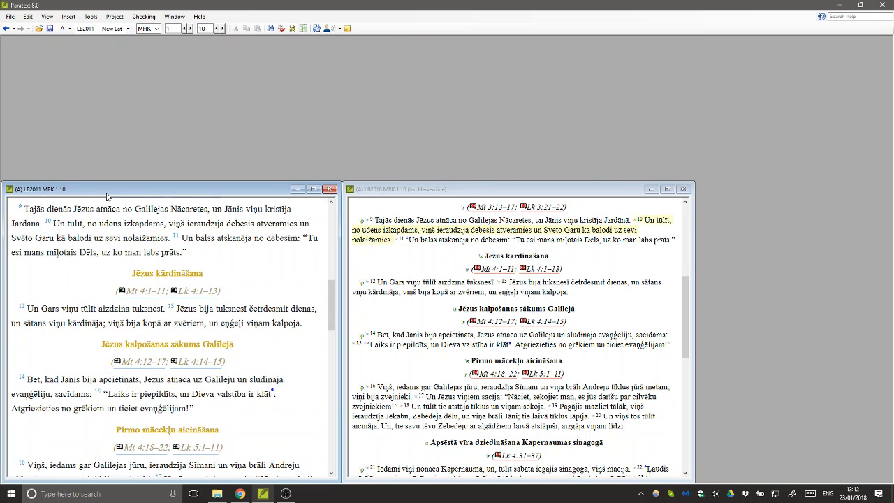
key("ctrl+e")
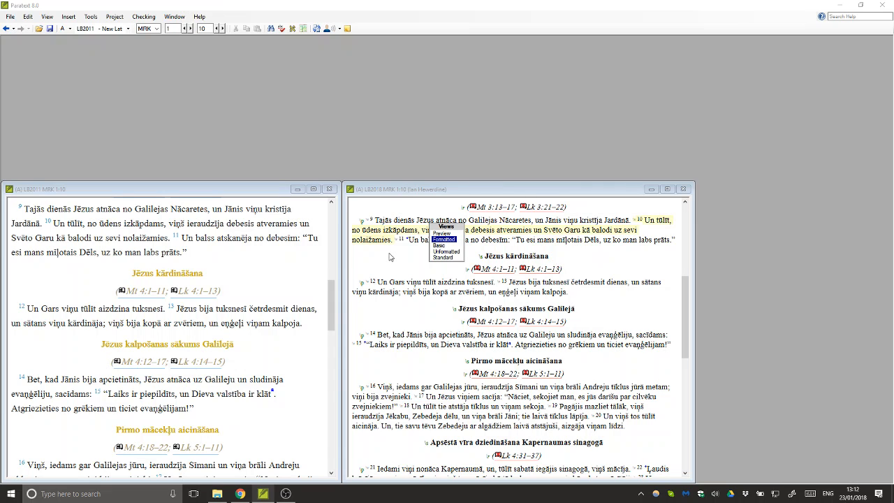
key("Down")
key("Return")
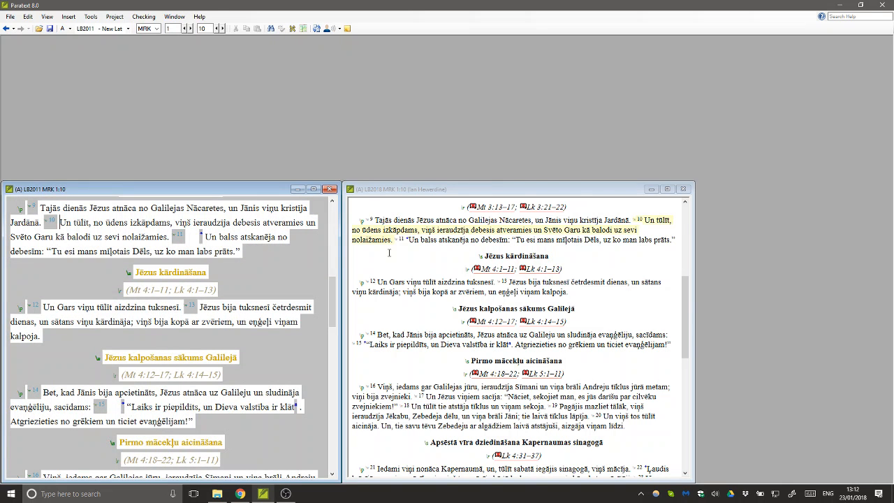
left_click(389, 253)
key("ctrl+e")
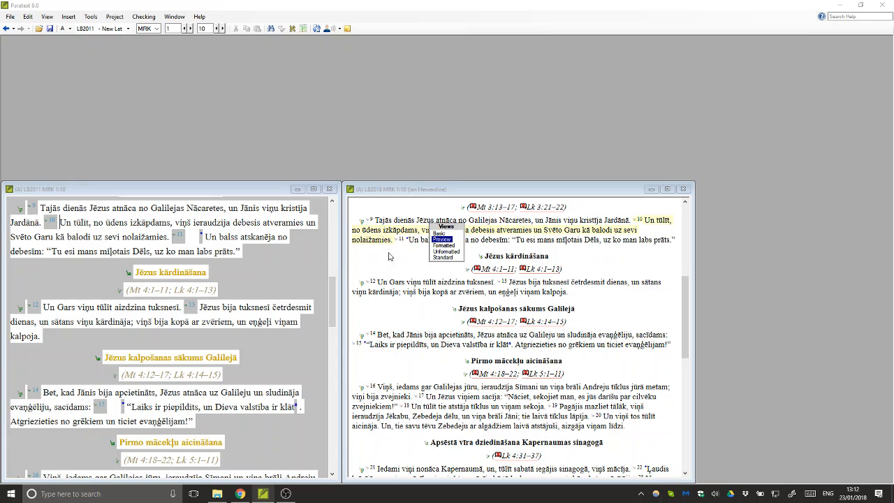
key("Return")
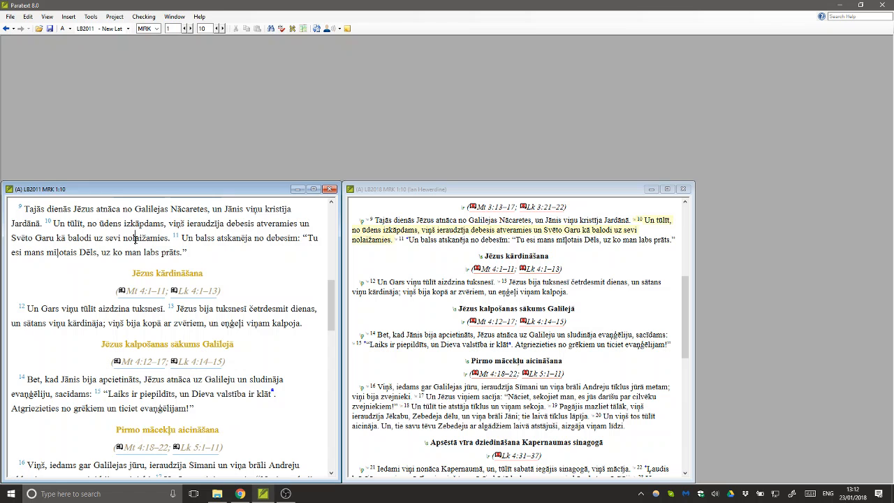
- Switch LB2011 to Formatted view, try typing, and dismiss the not-editable warning
mouse_move(331, 295)
left_mouse_down()
mouse_move(330, 274)
mouse_move(330, 289)
left_mouse_up()
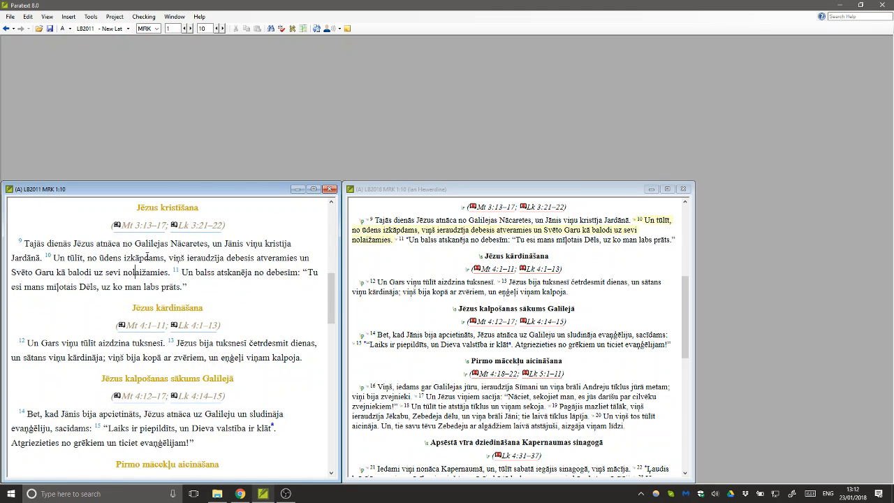
key("ctrl+e")
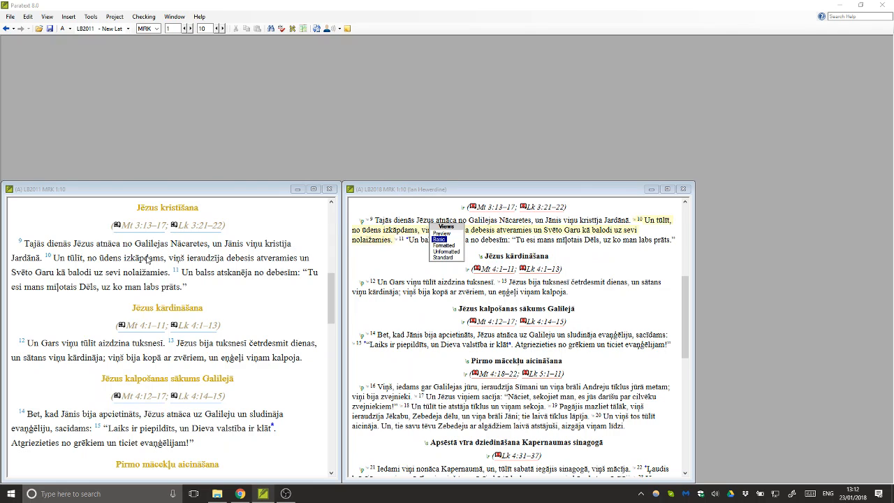
key("ctrl+e")
key("ctrl+e")
key("ctrl+e")
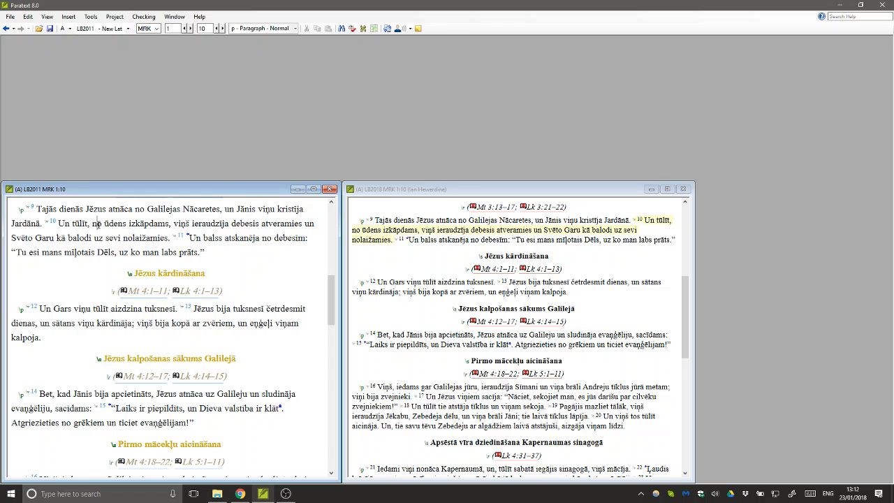
key("space")
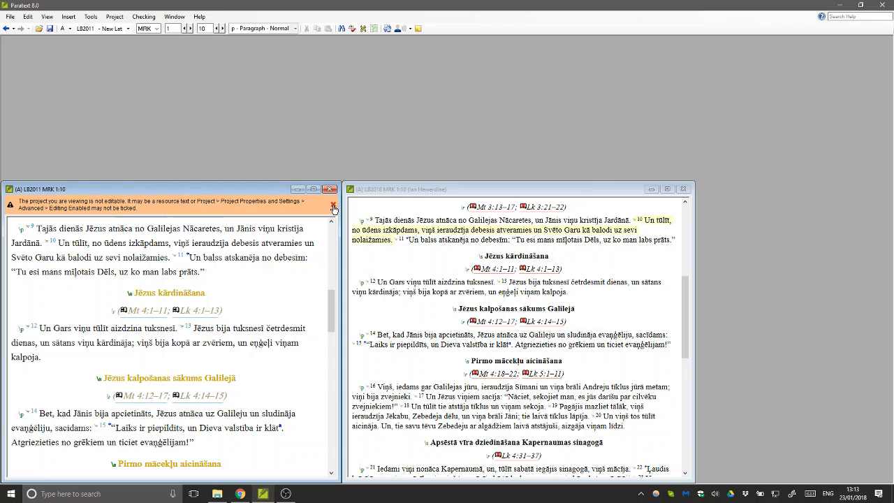
left_click(334, 209)
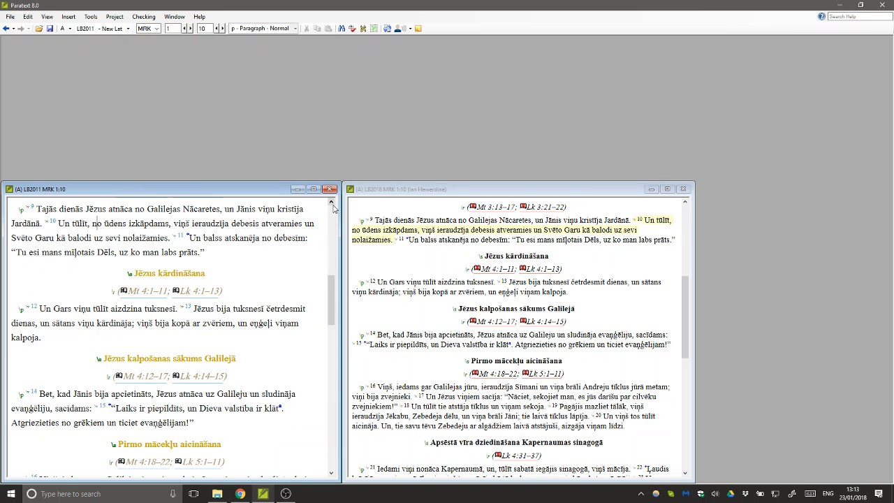
- Drag the LB2011 and LB2018 top edges down about 38 pixels to matching heights
left_click(405, 191)
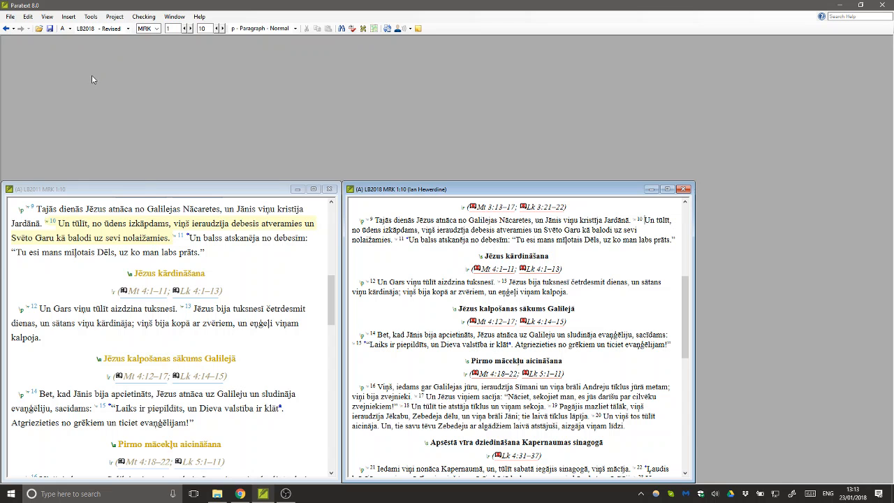
left_click_drag(146, 182, 146, 208)
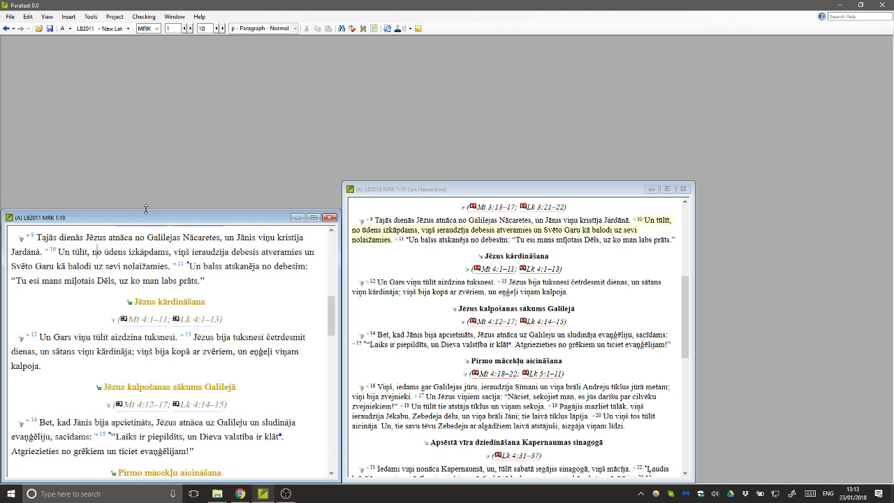
left_click_drag(435, 183, 433, 210)
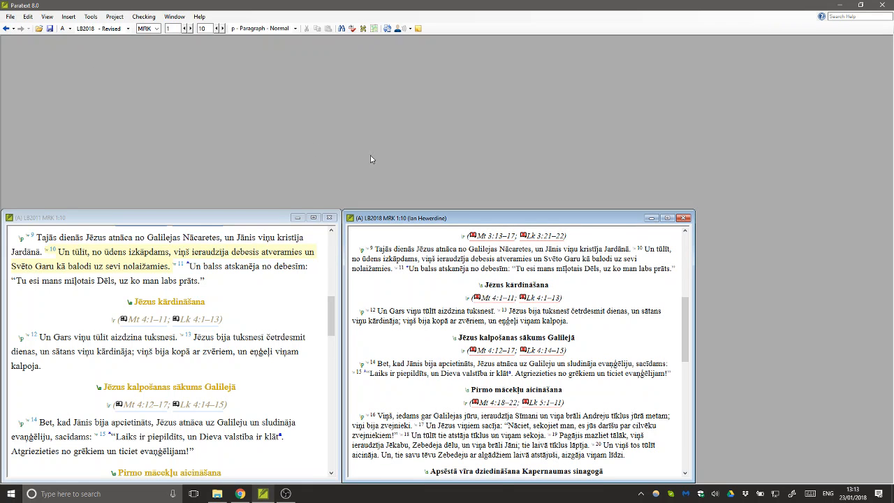
- Open the LB2018 notes and reshape the window into a tall narrow panel at top right
left_click(15, 19)
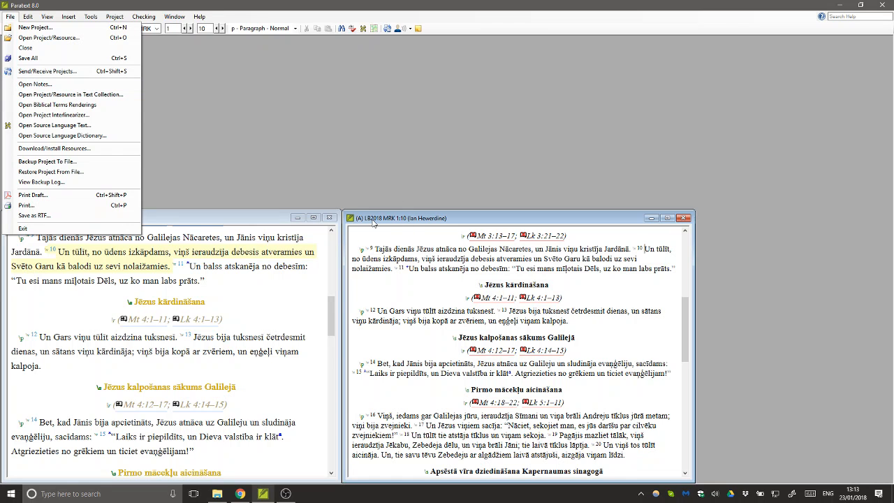
left_click(91, 84)
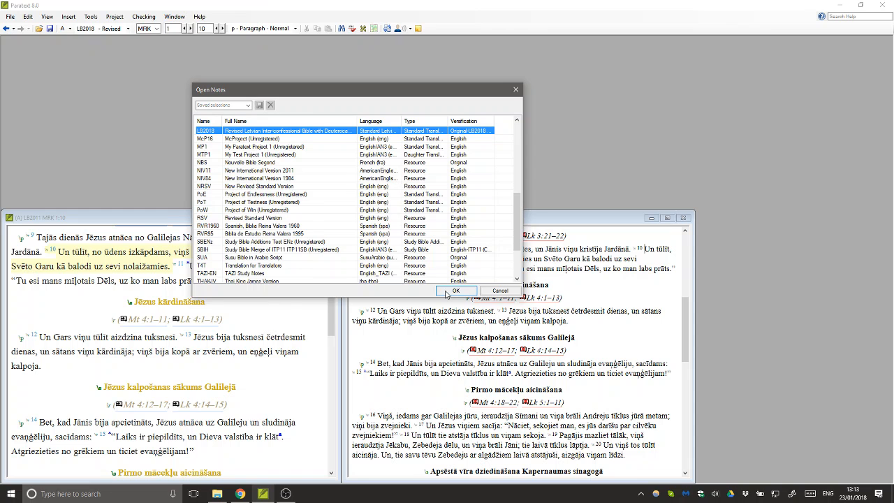
left_click(446, 293)
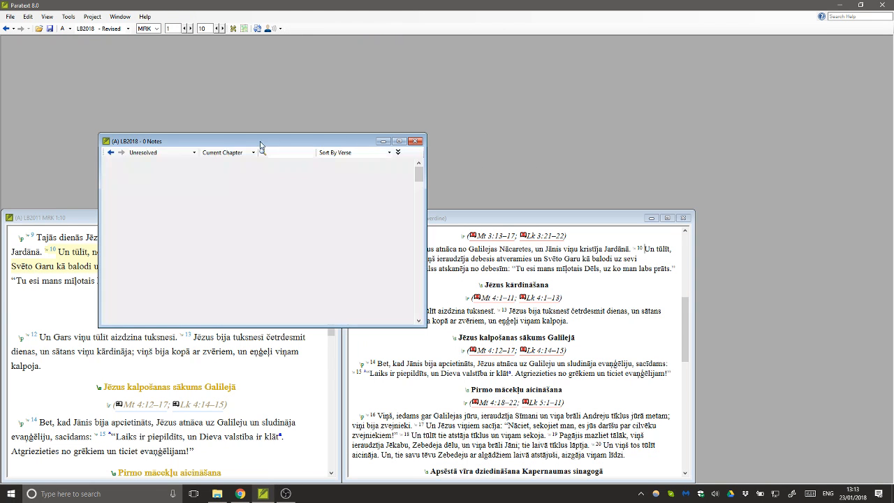
left_click_drag(226, 143, 697, 49)
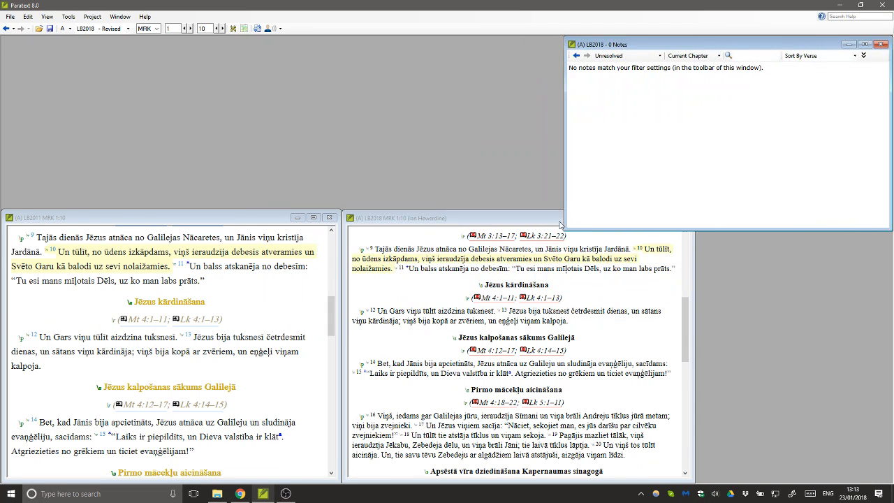
left_click_drag(567, 229, 697, 482)
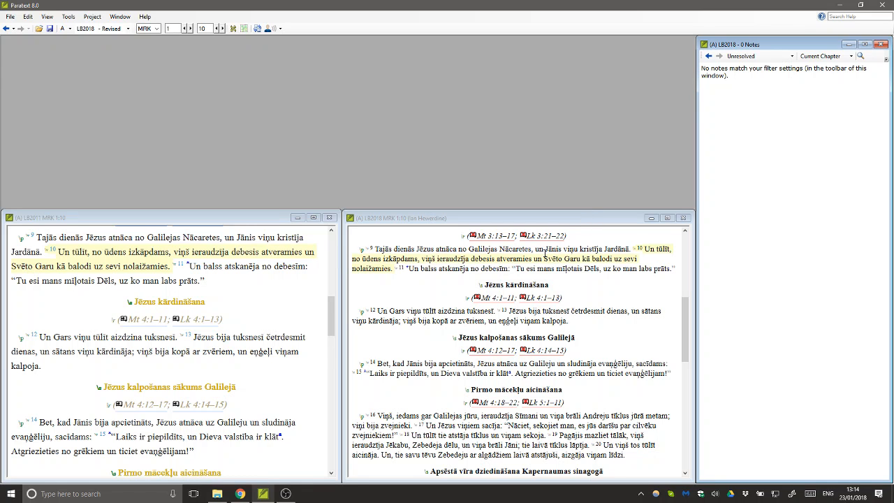
- Switch the LB2018 pane from Mark to the book of Tobit (TOB)
left_click(382, 249)
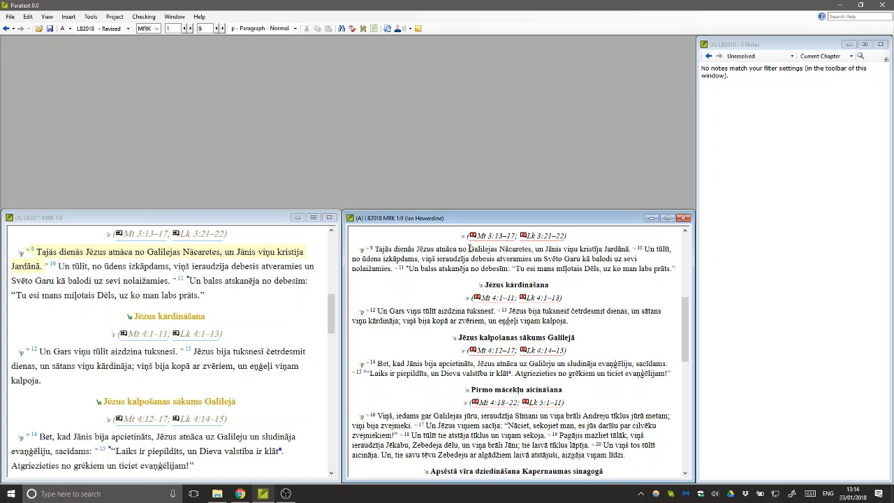
left_click(146, 28)
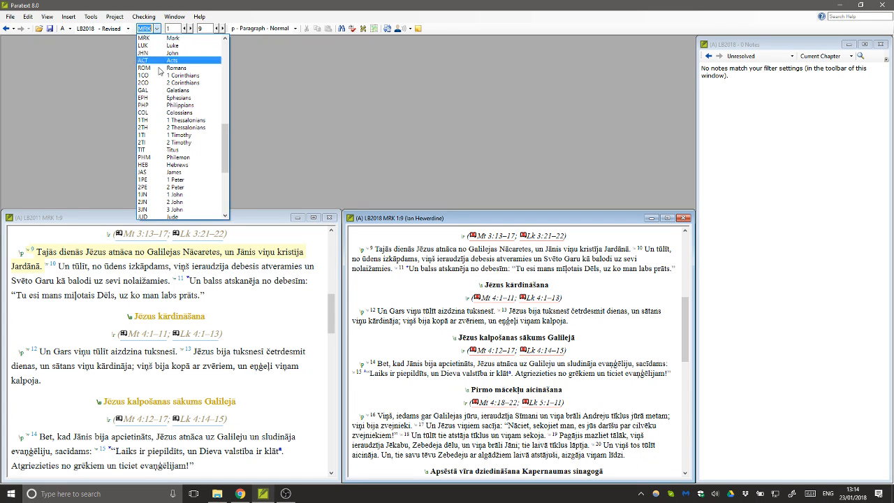
scroll(162, 112, "down", 5)
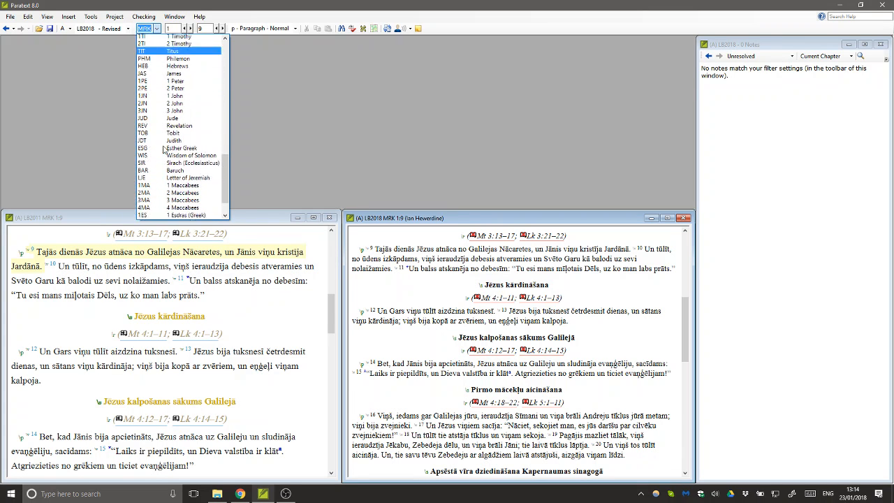
scroll(163, 149, "down", 1)
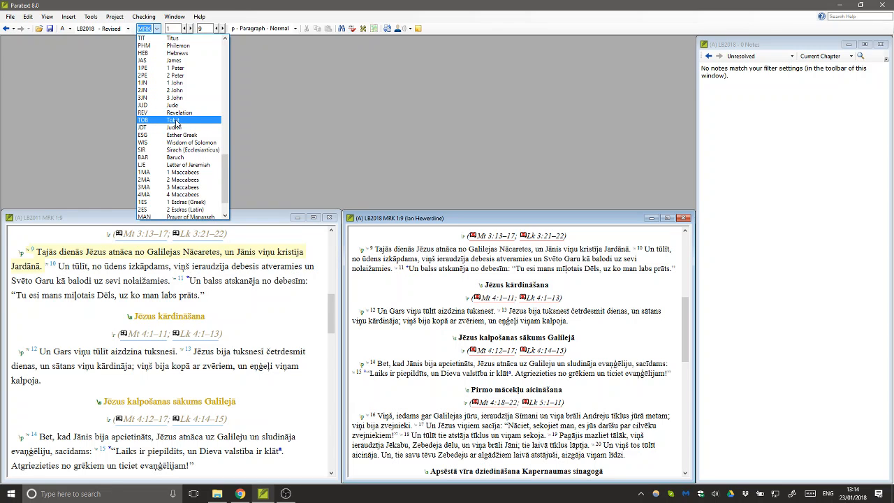
left_click(176, 124)
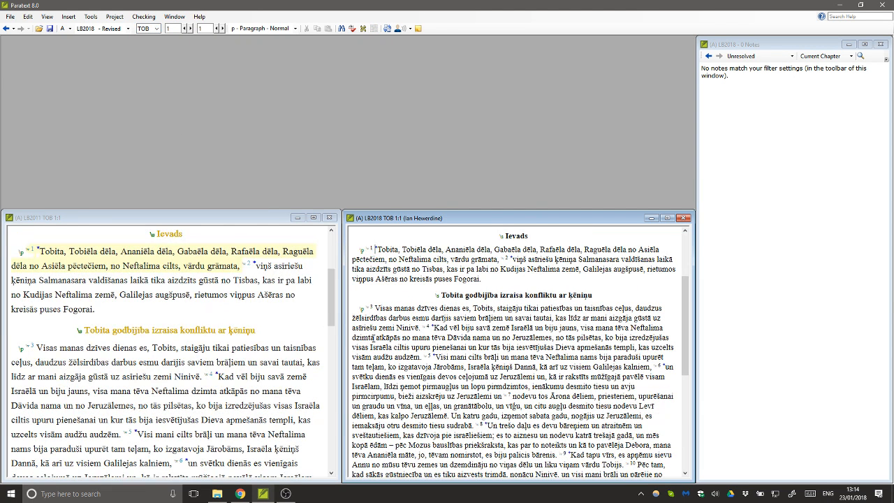
- Add the note 'This is just a test note' on 'Ananiēla dēla' in Tobit 1:1, assigned to a team member
left_click_drag(446, 249, 491, 250)
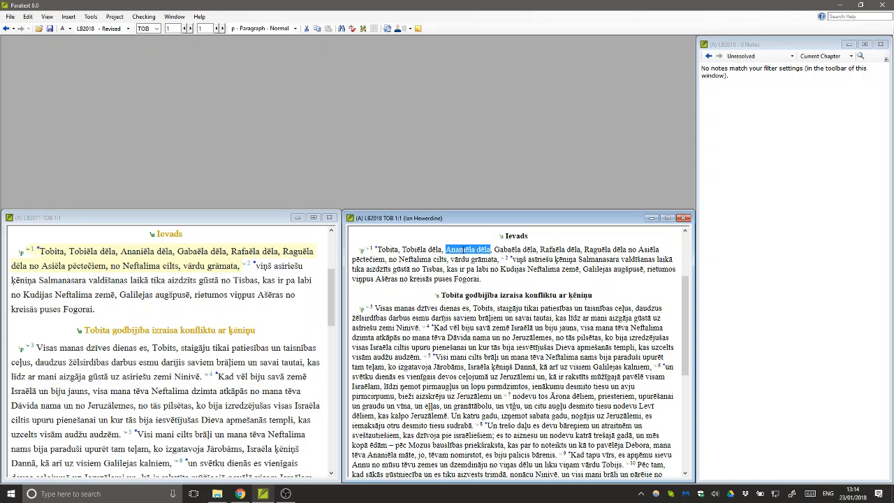
left_click(68, 17)
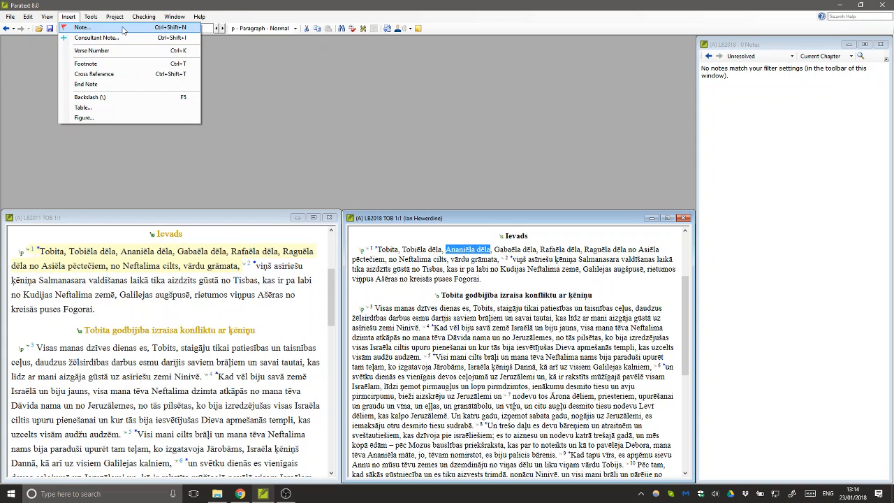
left_click(469, 249)
left_click_drag(447, 249, 491, 250)
right_click(470, 249)
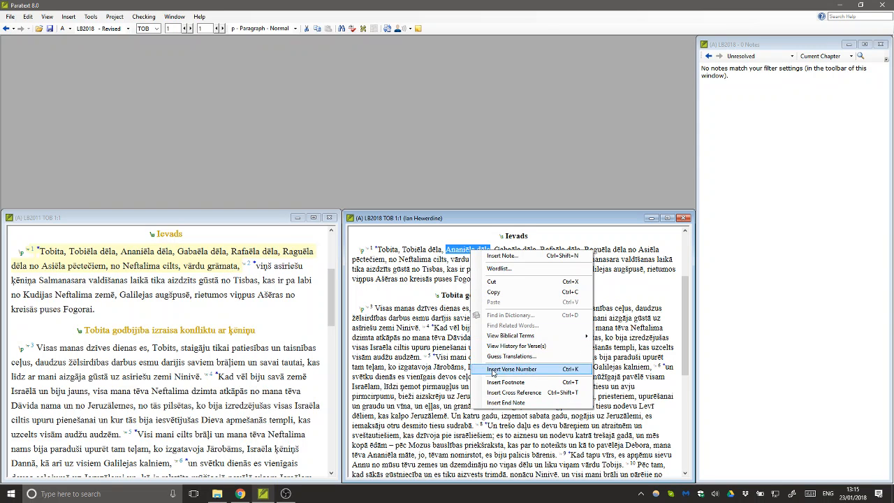
left_click(500, 256)
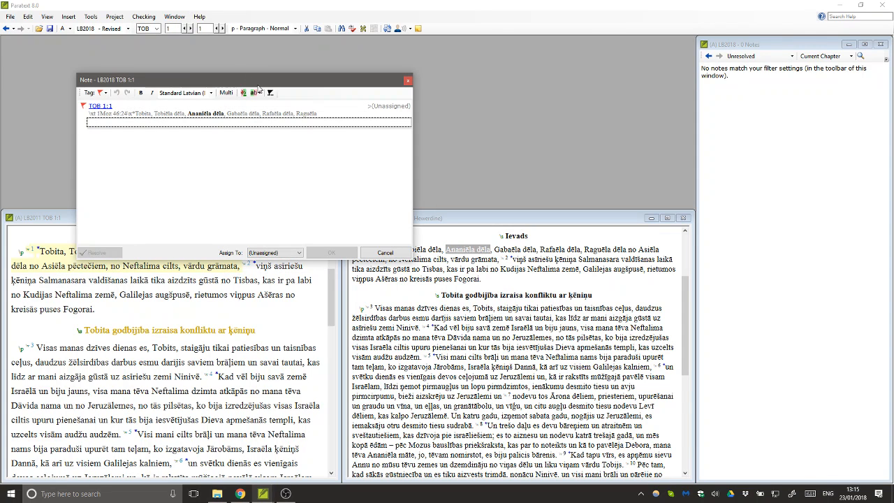
type("This is")
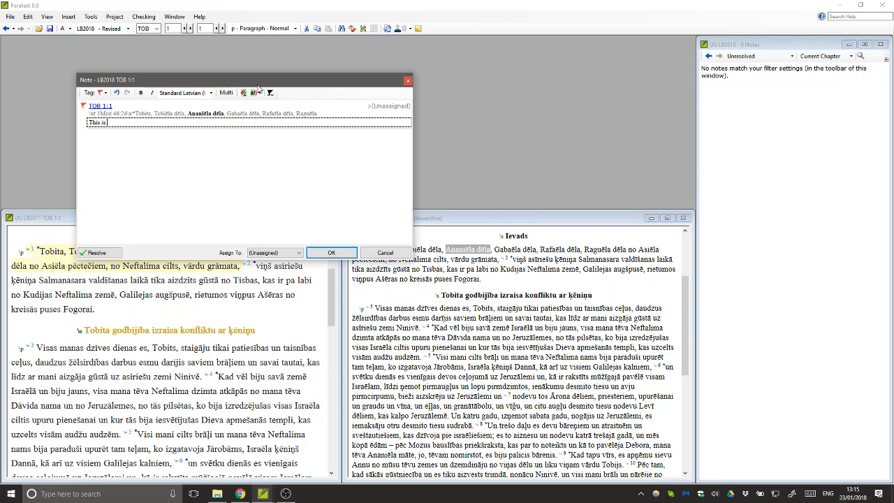
type(" just a test note")
left_click(273, 253)
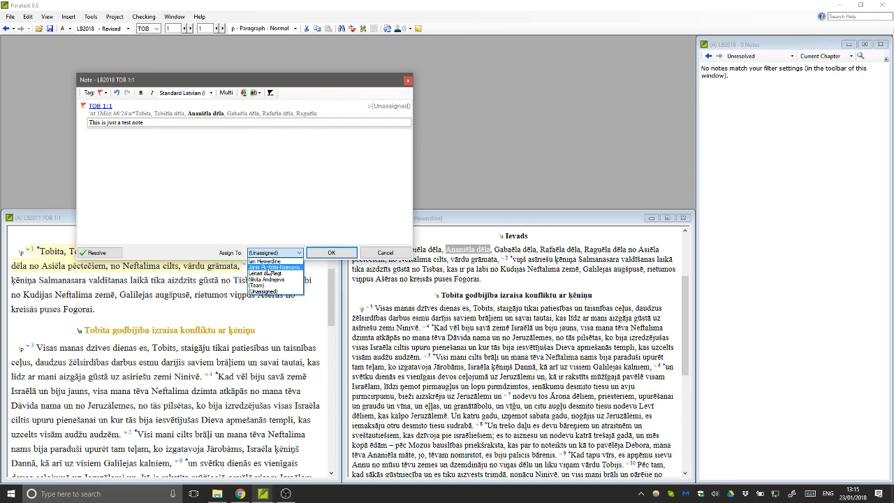
left_click(266, 267)
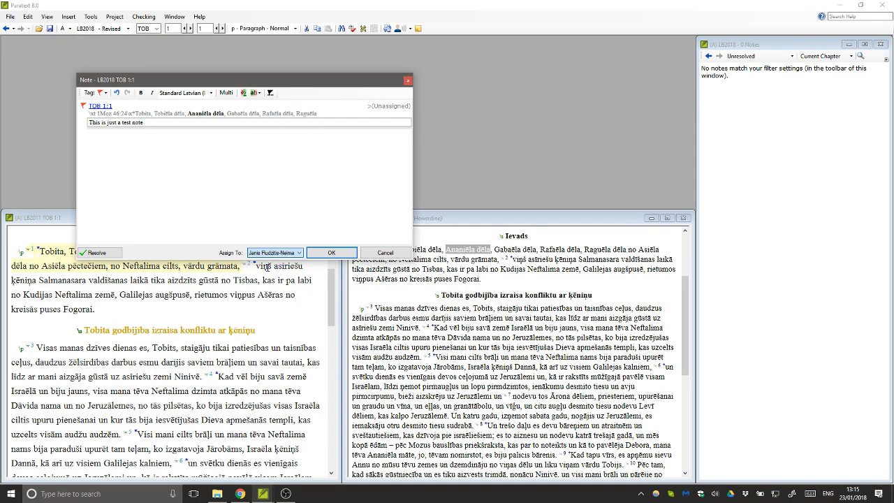
left_click(333, 253)
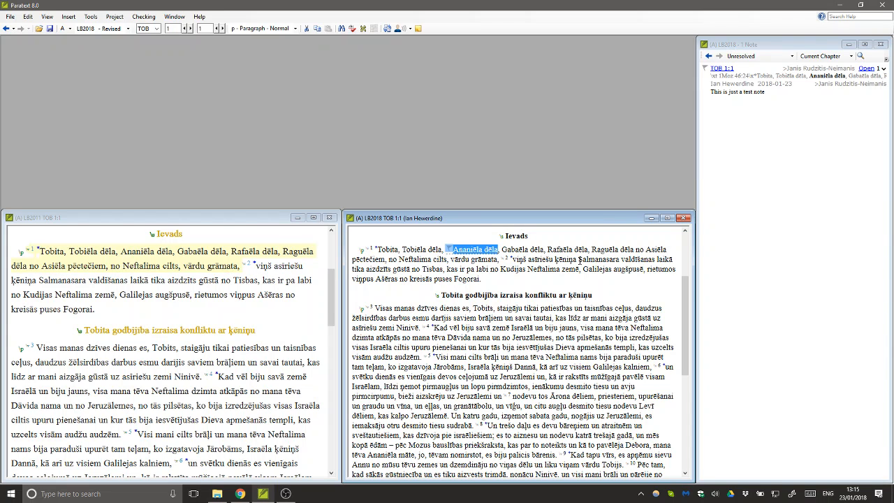
- Start a new note 'This is a test note' on 'Salmanasara valdīšanas' in Tobit 1:2
left_click_drag(579, 259, 655, 259)
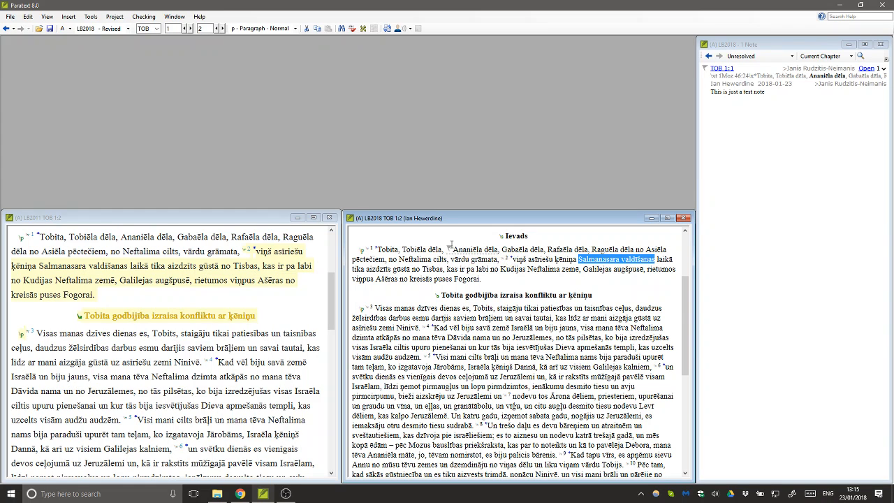
mouse_move(449, 252)
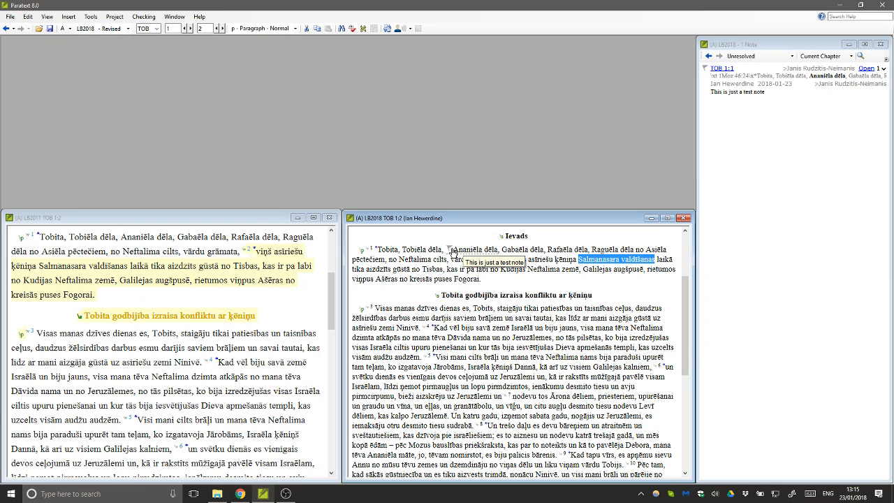
right_click(595, 259)
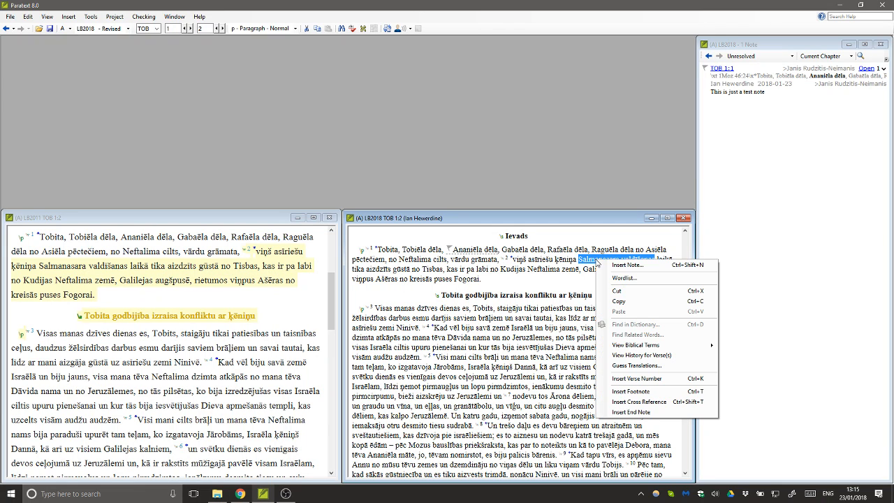
key("Escape")
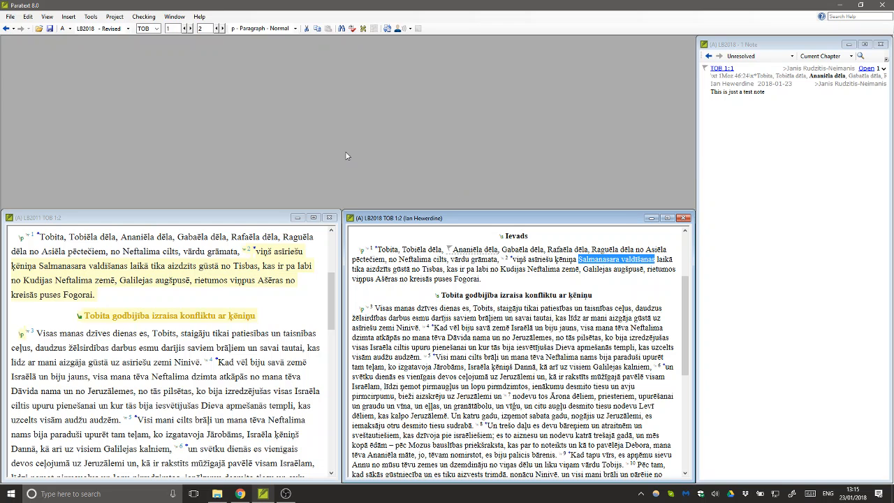
key("ctrl+shift+n")
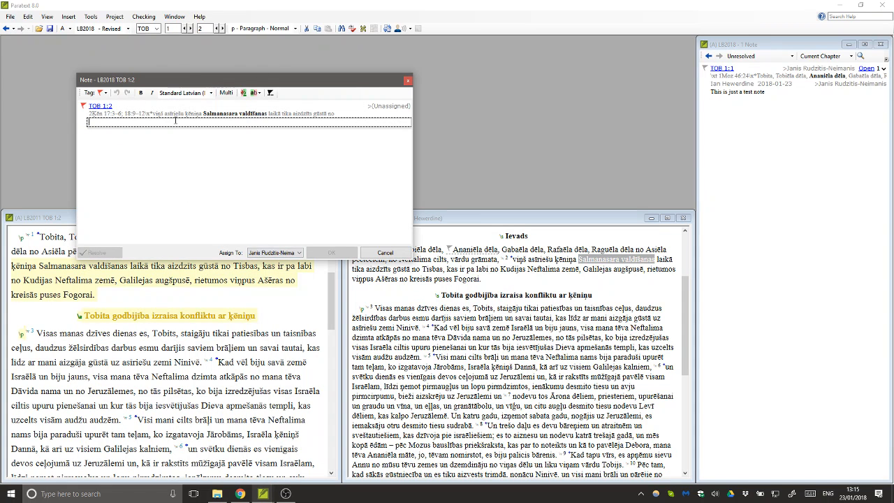
type("This is a test note")
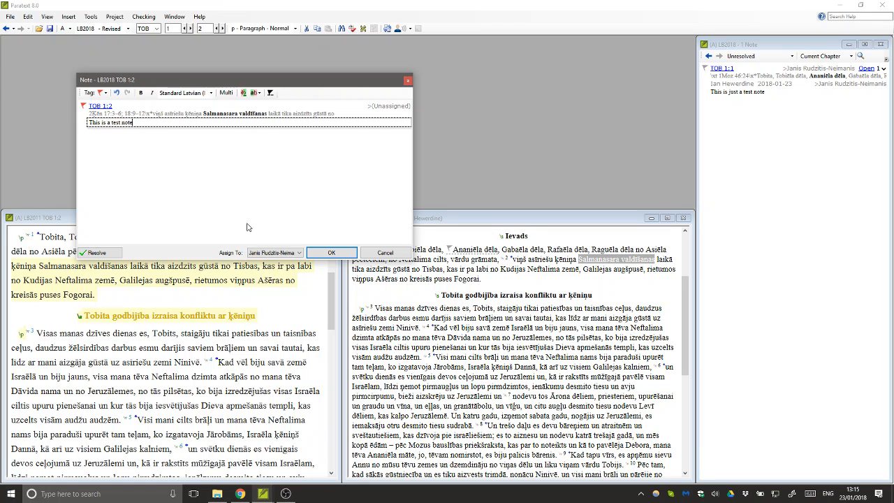
- Assign the note to a different team member, tag it To Do, and save it
left_click(274, 252)
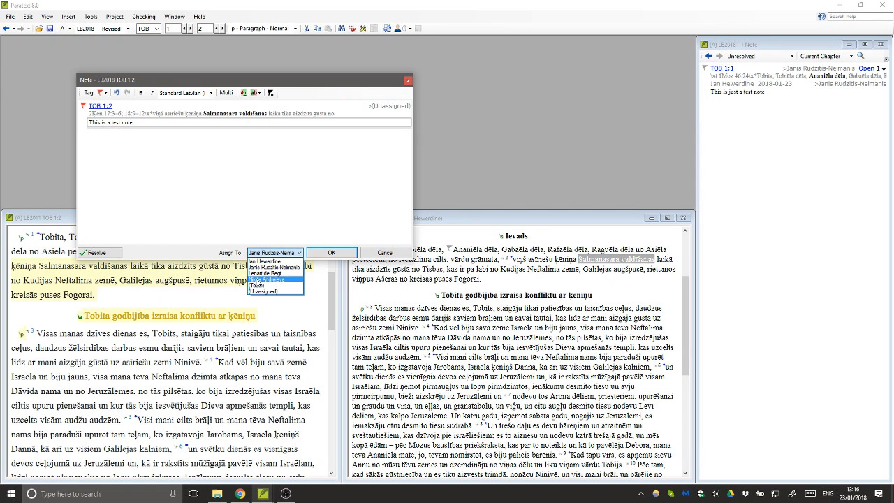
left_click(257, 279)
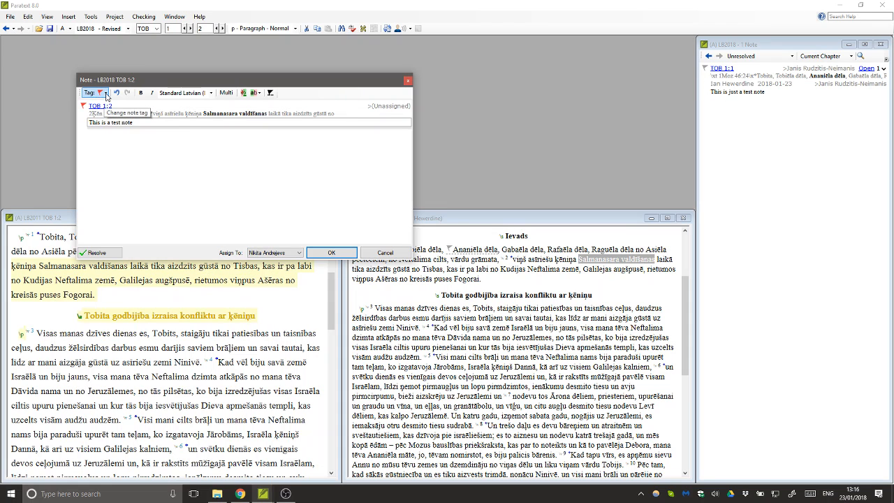
left_click(106, 93)
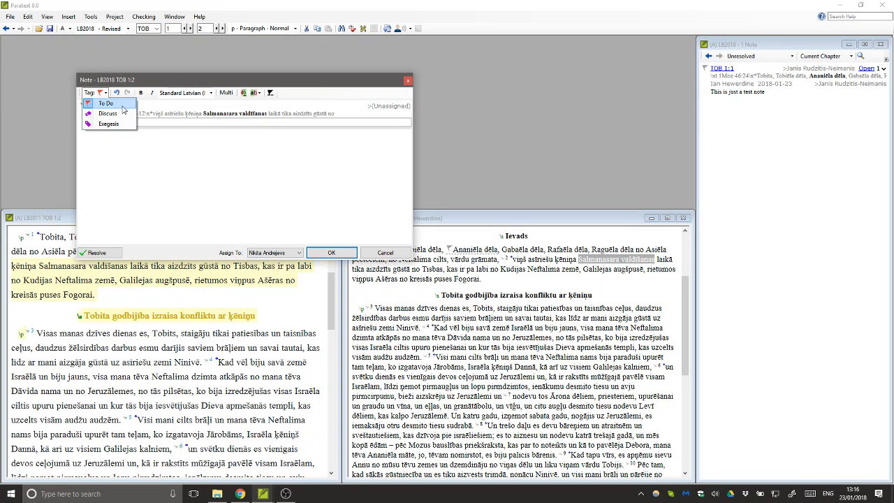
left_click(109, 106)
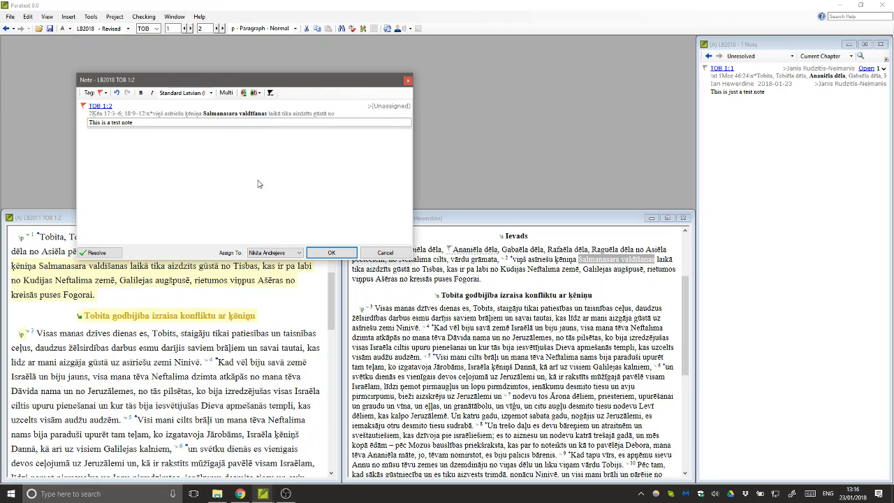
left_click(319, 255)
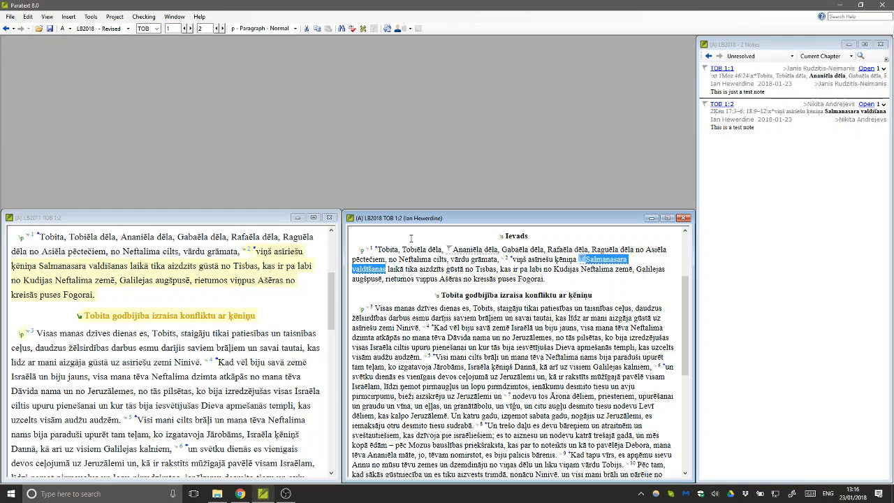
left_click(786, 46)
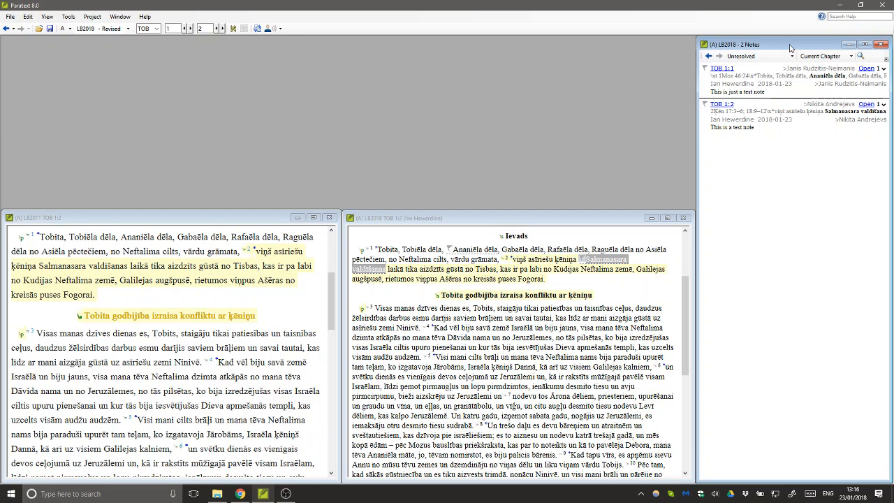
- Show the Notes window's full filter list: Unresolved, Resolved, All Notes and note types
left_click(749, 58)
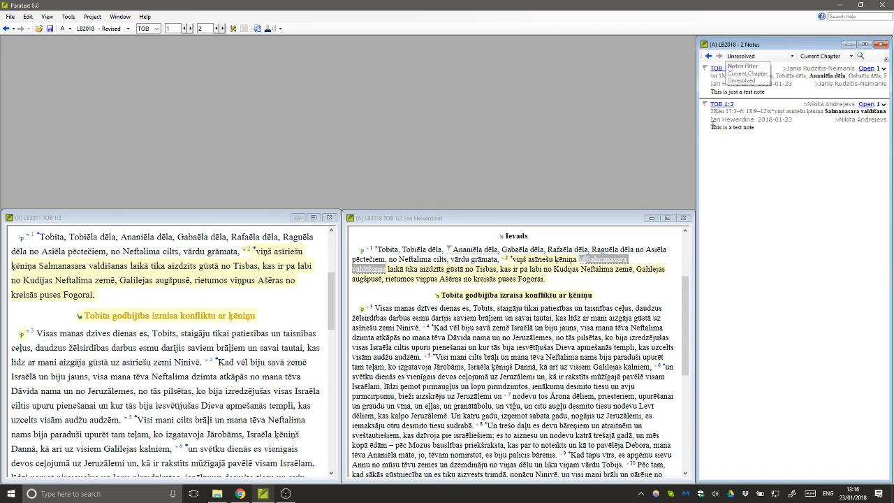
left_click(741, 81)
left_click(493, 274)
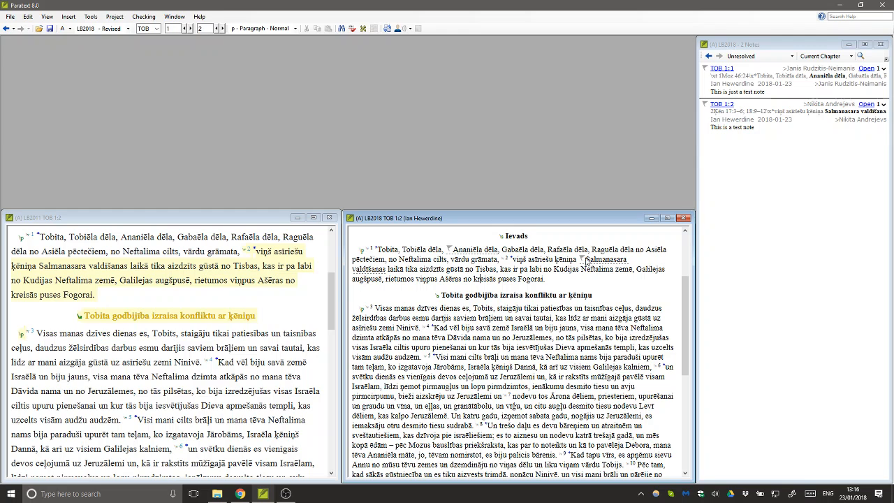
mouse_move(583, 263)
left_click(781, 57)
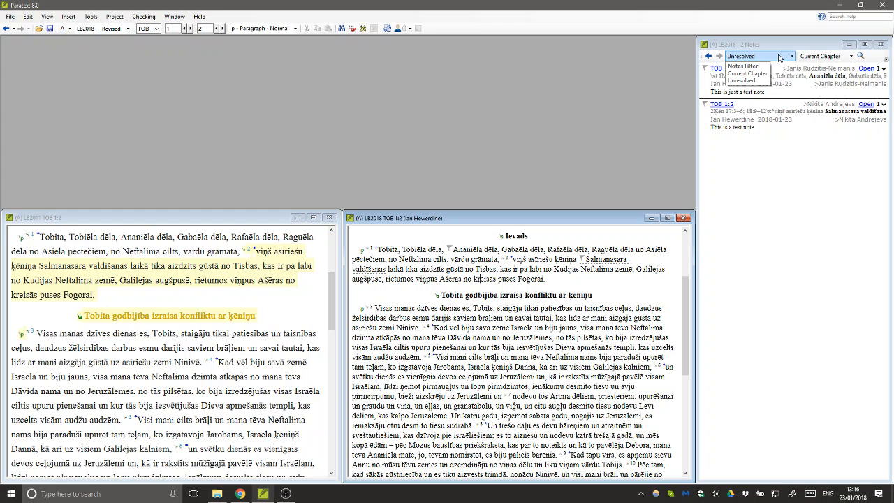
left_click(780, 57)
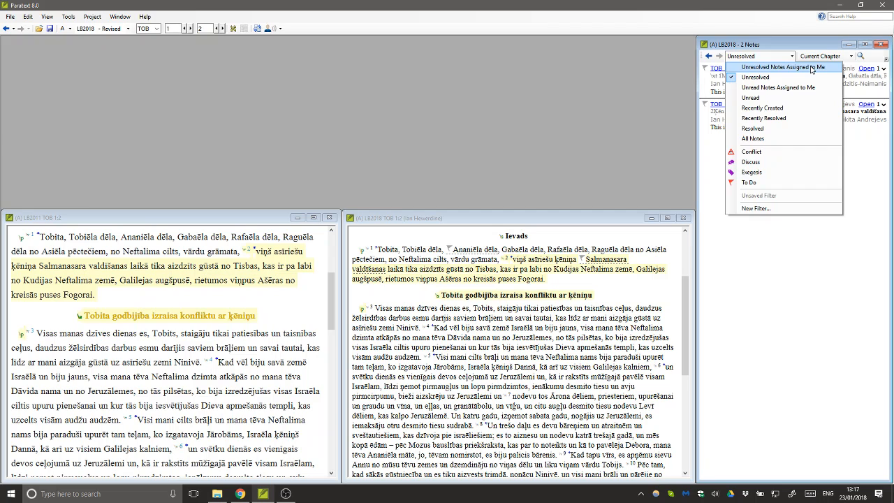
- Try the 'Unresolved Notes Assigned to Me' filter, then switch the notes list to All Notes
left_click(811, 68)
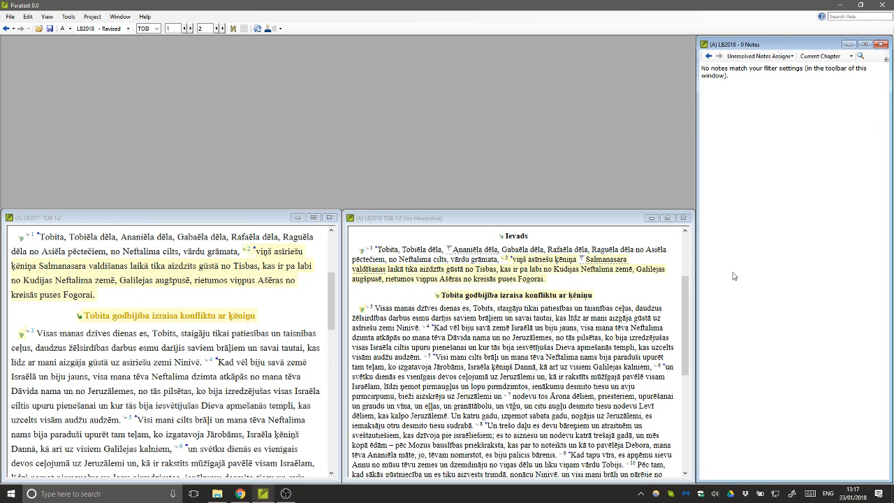
left_click(778, 59)
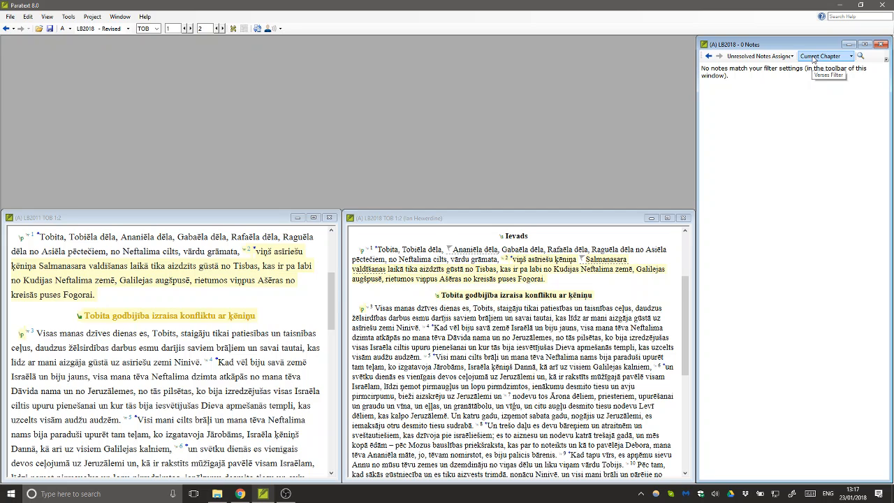
left_click(814, 59)
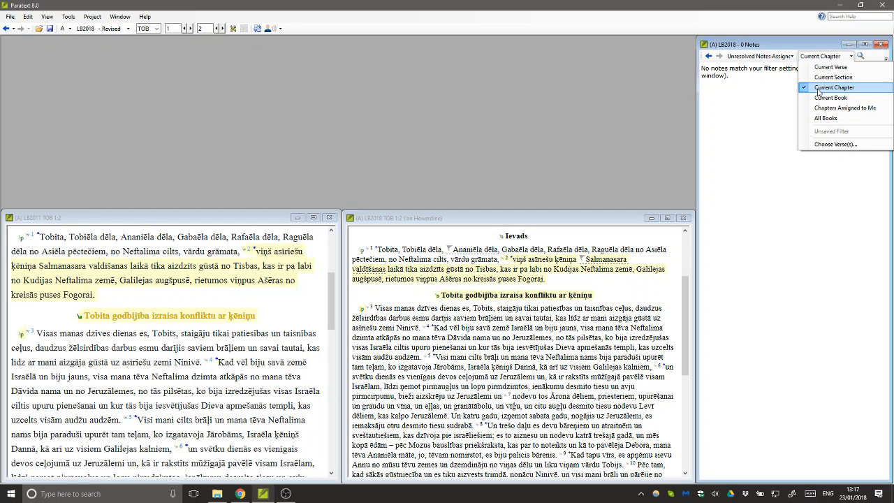
left_click(809, 49)
left_click(781, 58)
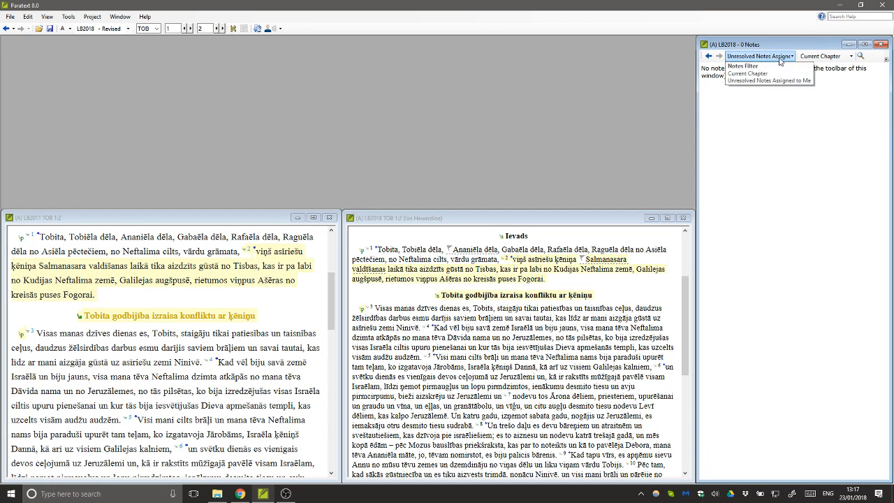
left_click(779, 57)
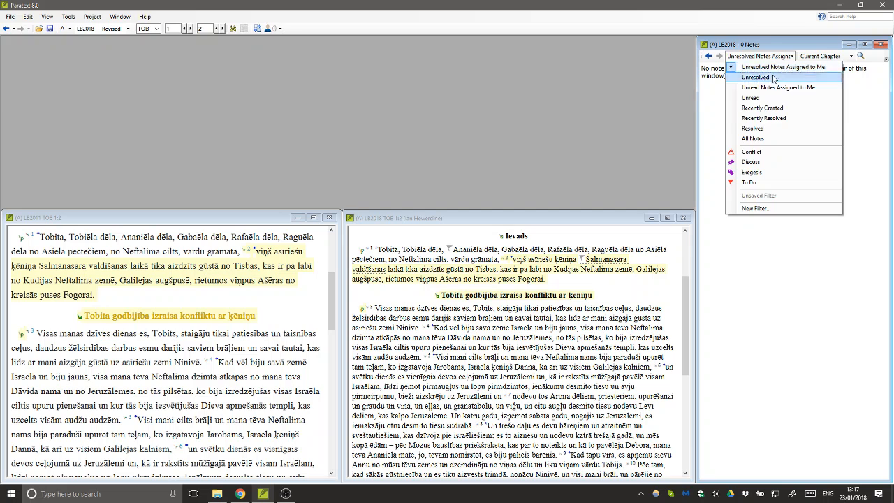
left_click(762, 139)
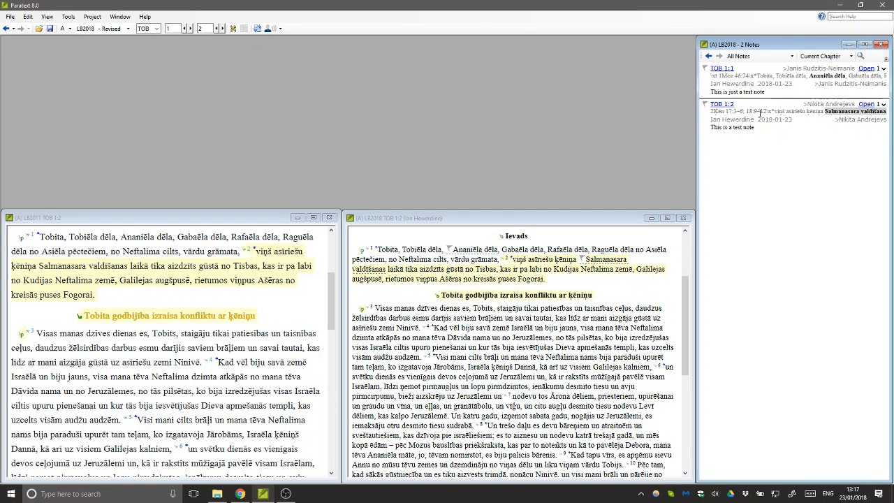
left_click(866, 105)
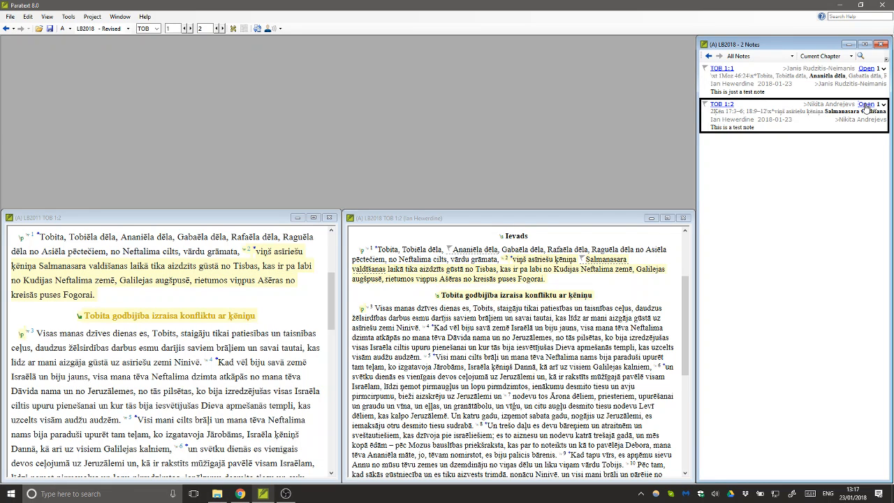
left_click_drag(317, 82, 526, 95)
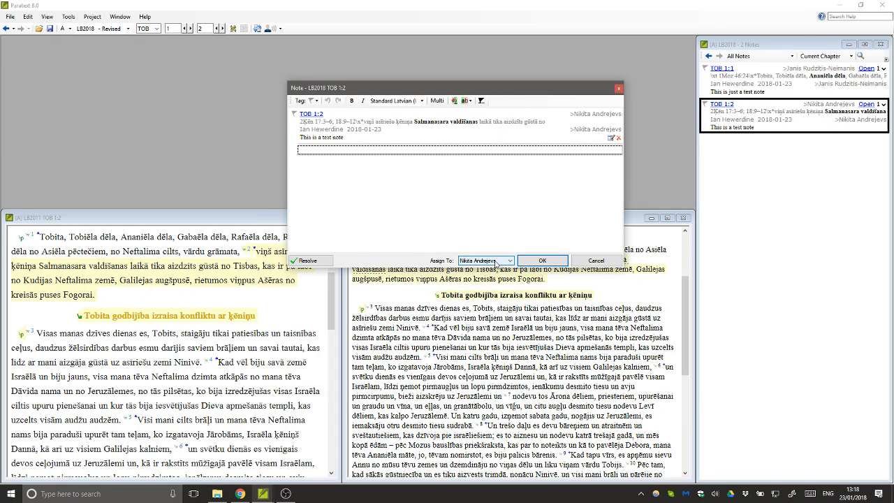
left_click(495, 260)
left_click(497, 266)
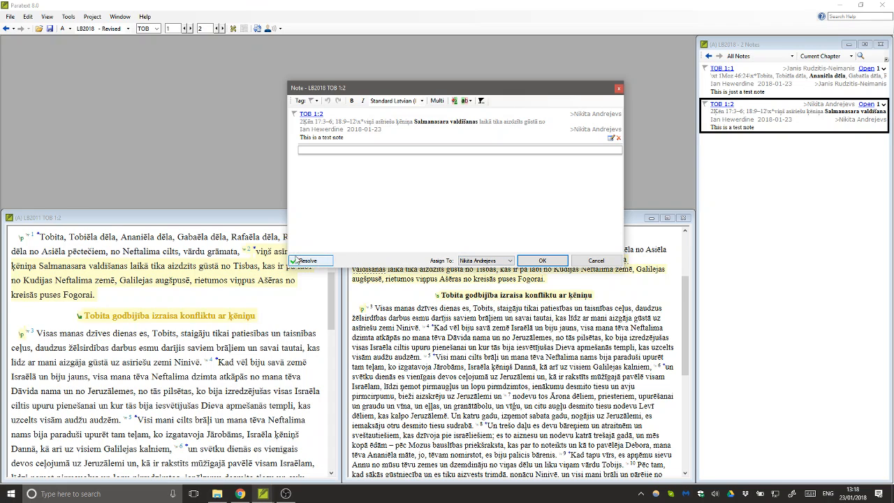
left_click(579, 263)
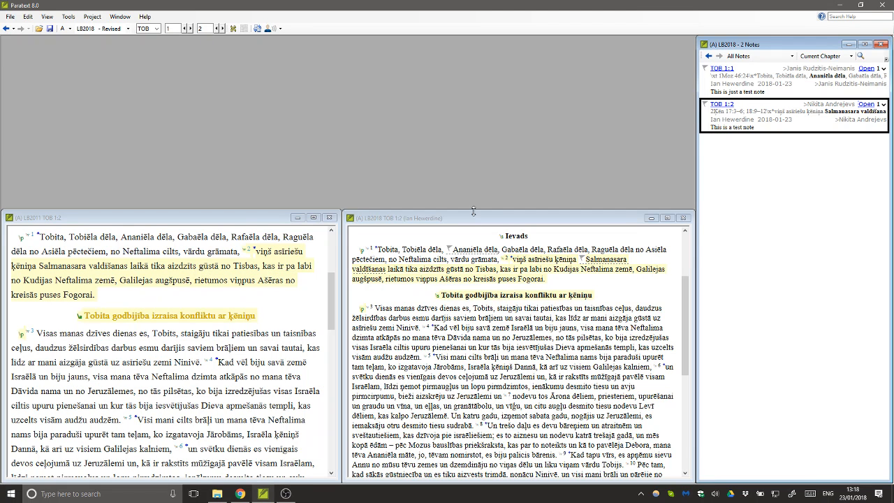
- Lower the tops of the LB2018 and LB2011 windows, leaving empty space above them
left_click_drag(474, 217, 477, 237)
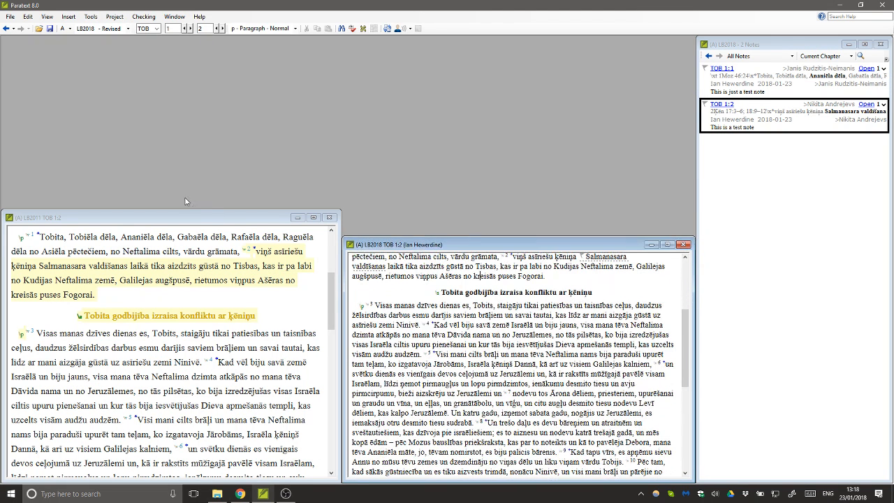
left_click_drag(195, 211, 186, 237)
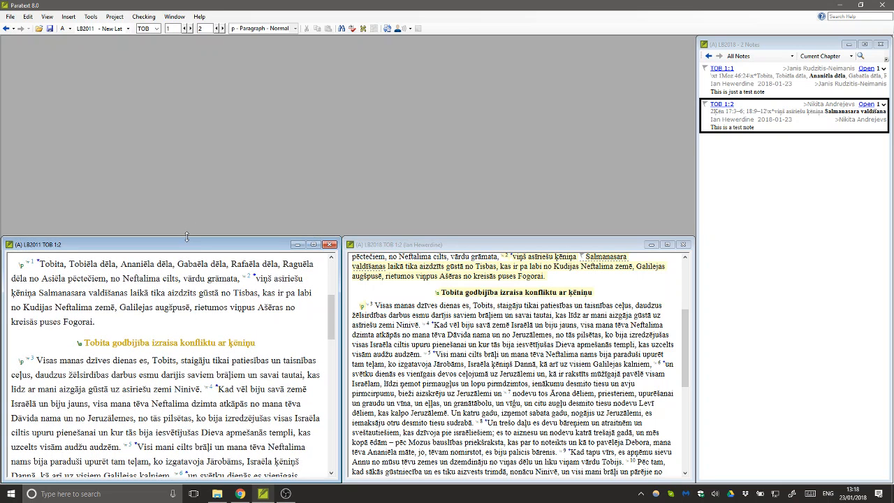
left_click(415, 245)
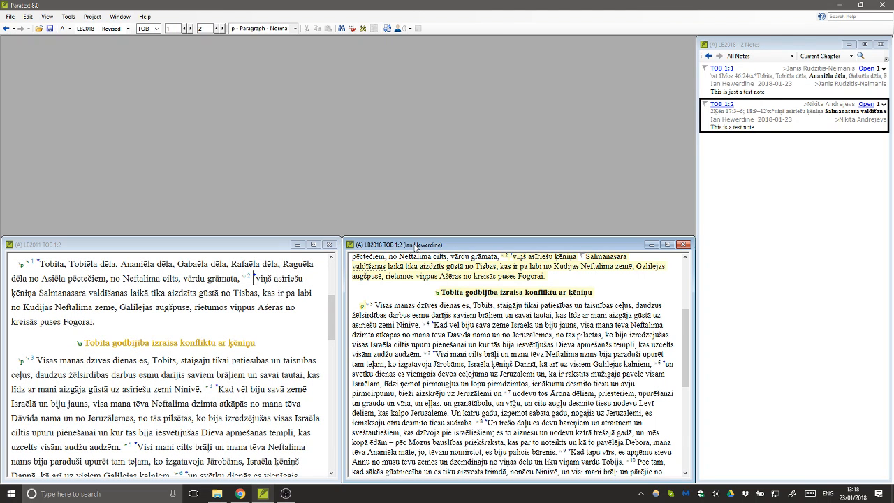
left_click(9, 17)
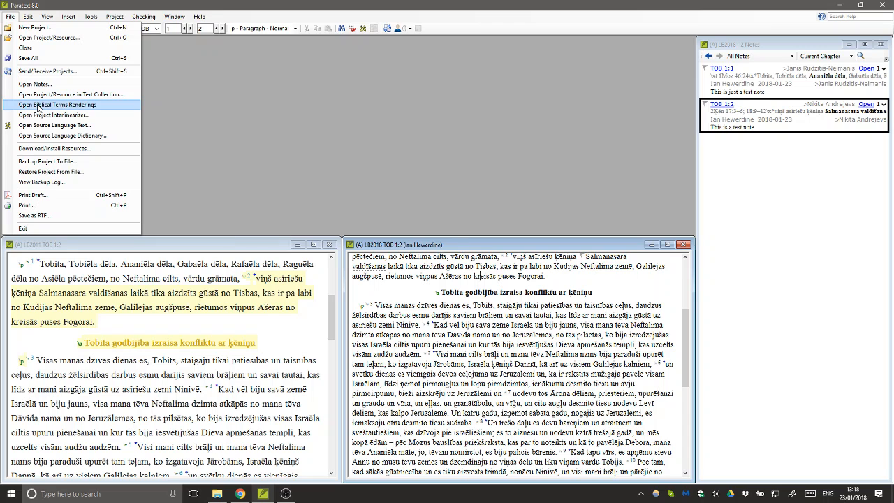
- Open the LB2018 Biblical Terms Renderings and fit it into the top-left space above LB2011
left_click(39, 106)
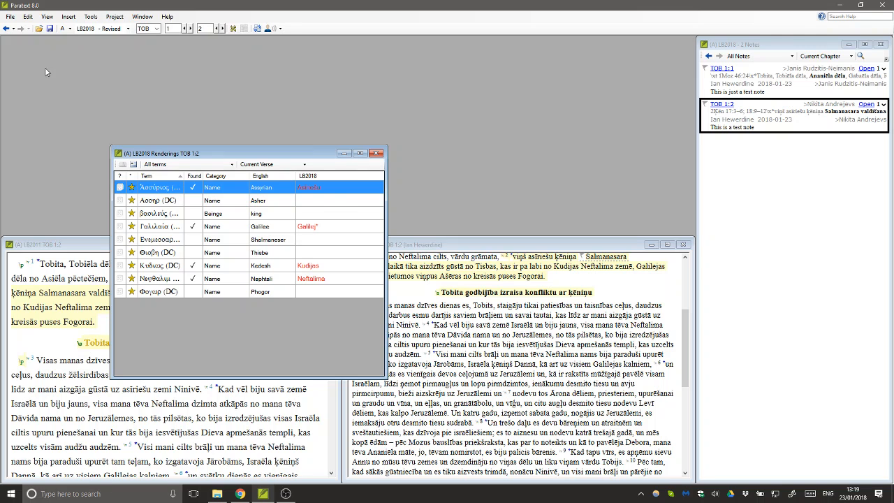
left_click_drag(210, 153, 102, 45)
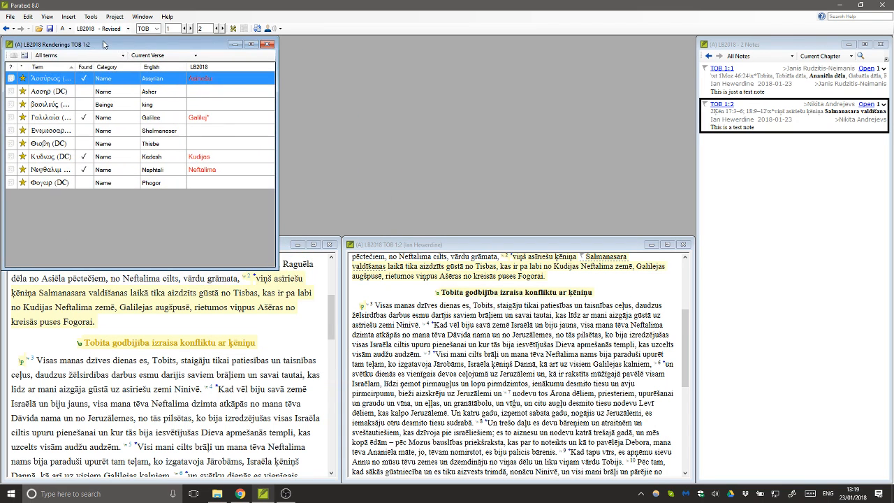
left_click_drag(278, 269, 337, 235)
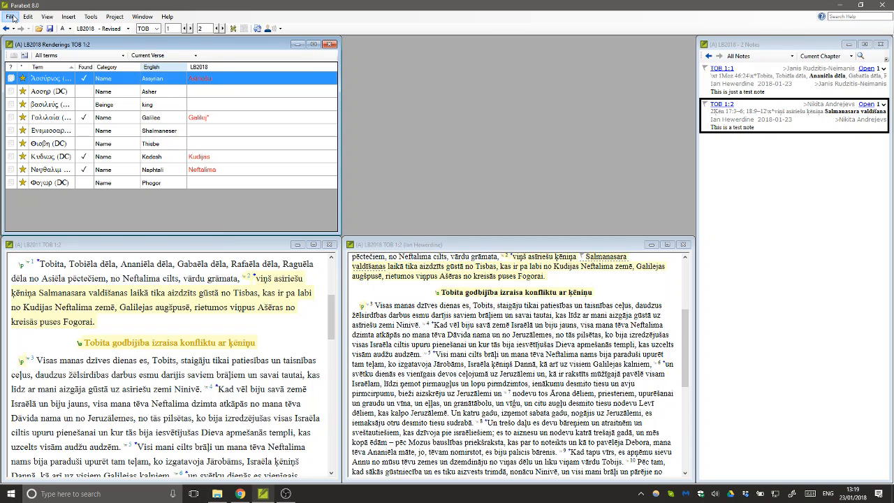
left_click(10, 17)
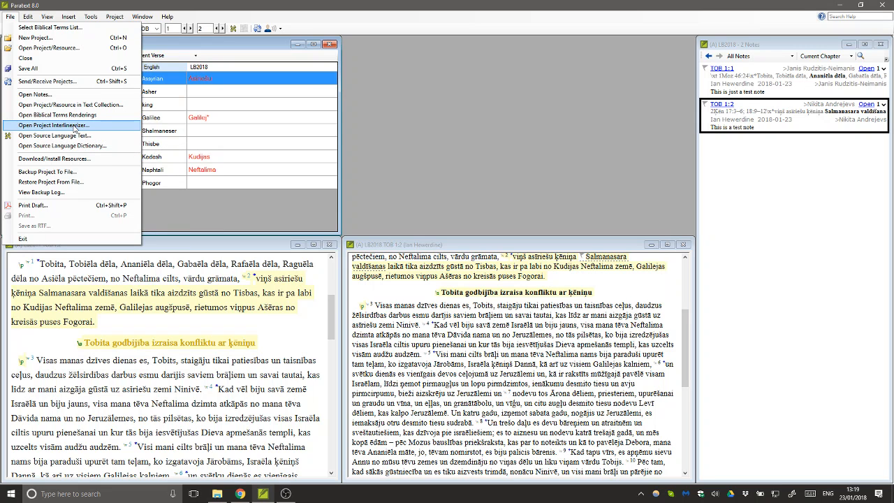
- Set up the interlinearizer with LB2011 as the text and LB2018 as the model
left_click(75, 126)
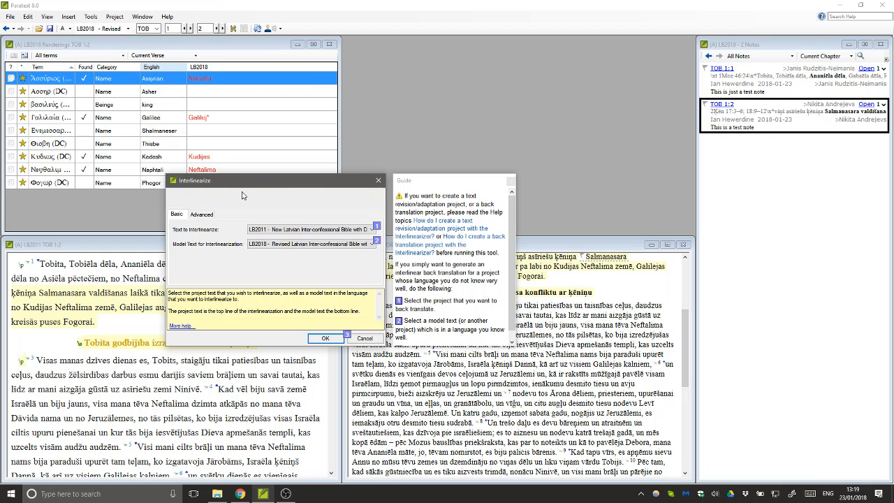
left_click_drag(251, 185, 334, 106)
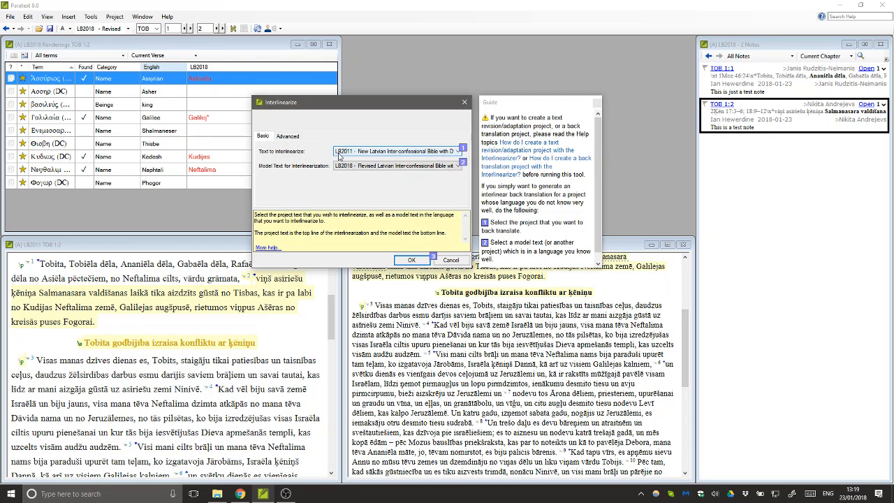
left_click(378, 155)
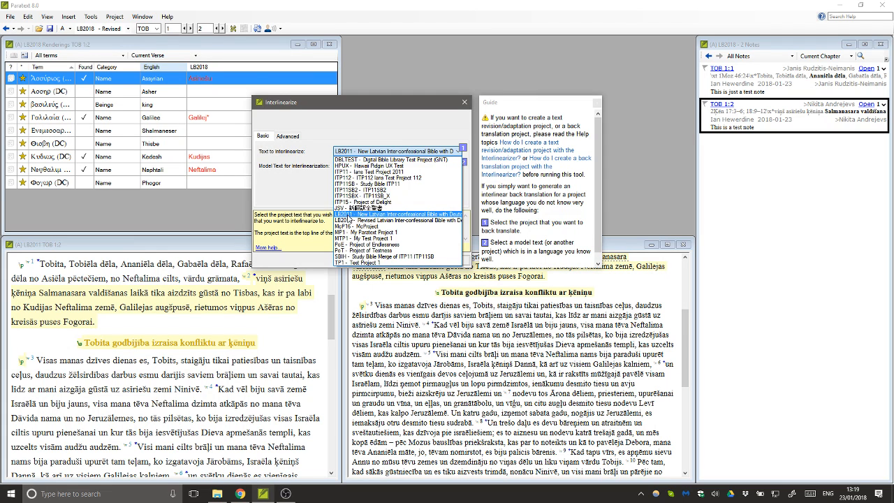
left_click(331, 194)
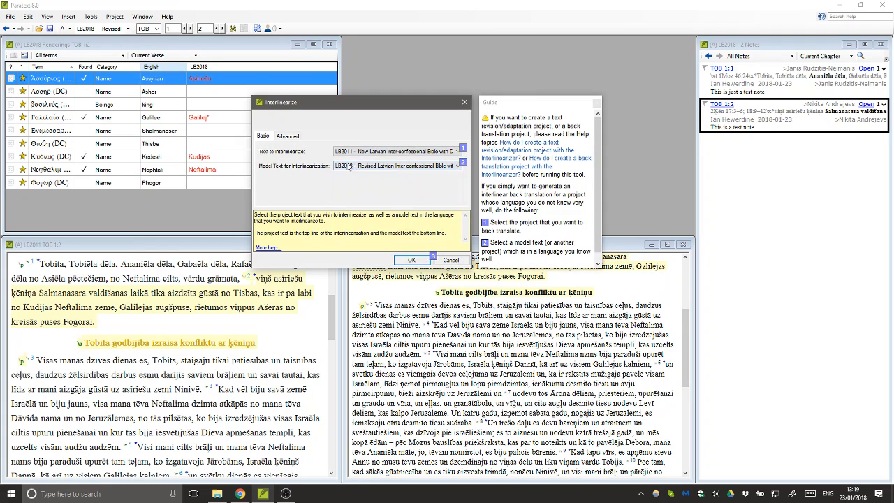
left_click(342, 169)
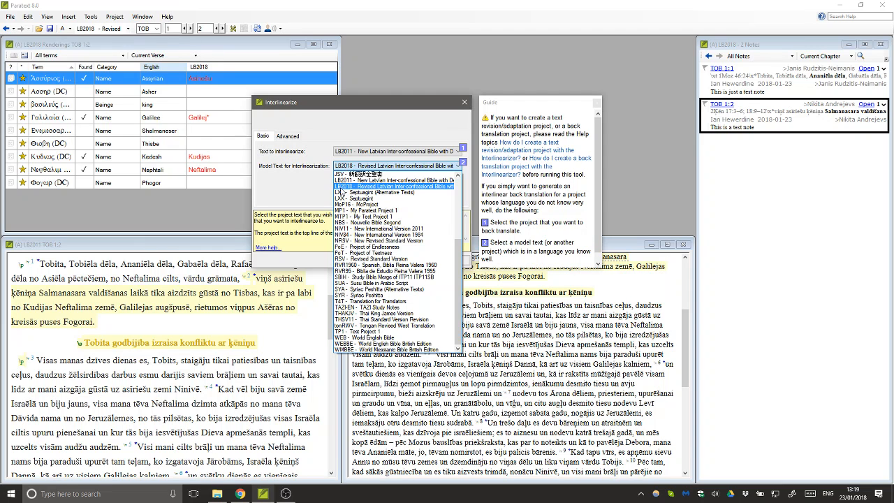
left_click(350, 186)
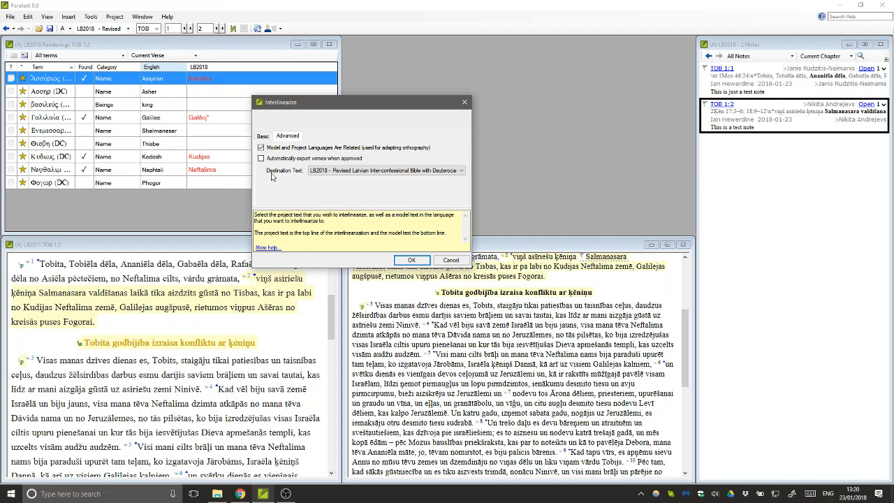
- Choose LB2018 as destination text, start, and accept the versification warning
left_click(318, 172)
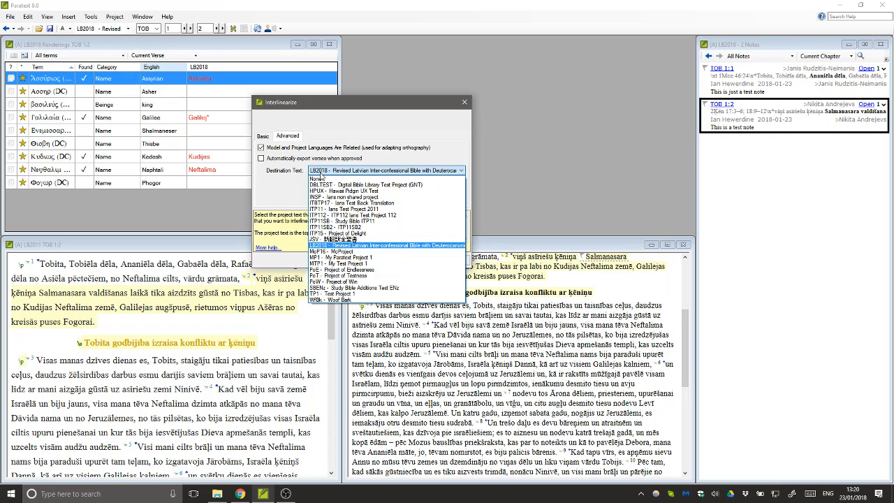
left_click(316, 246)
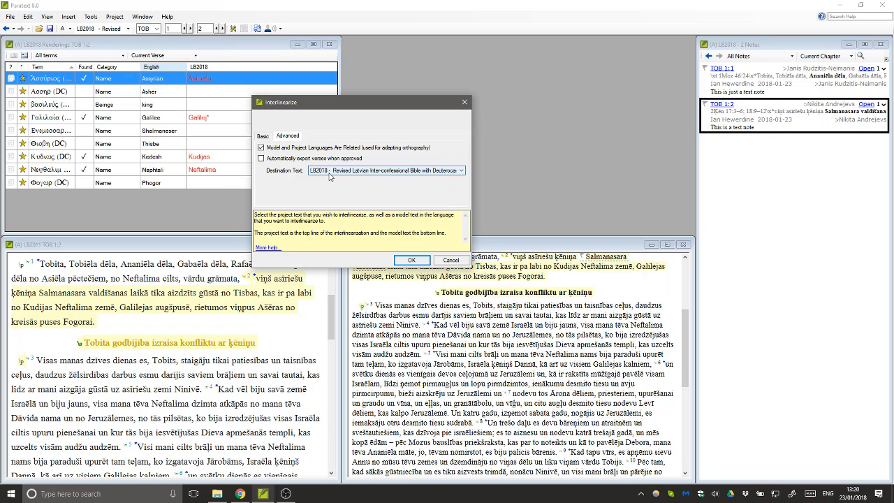
left_click(411, 261)
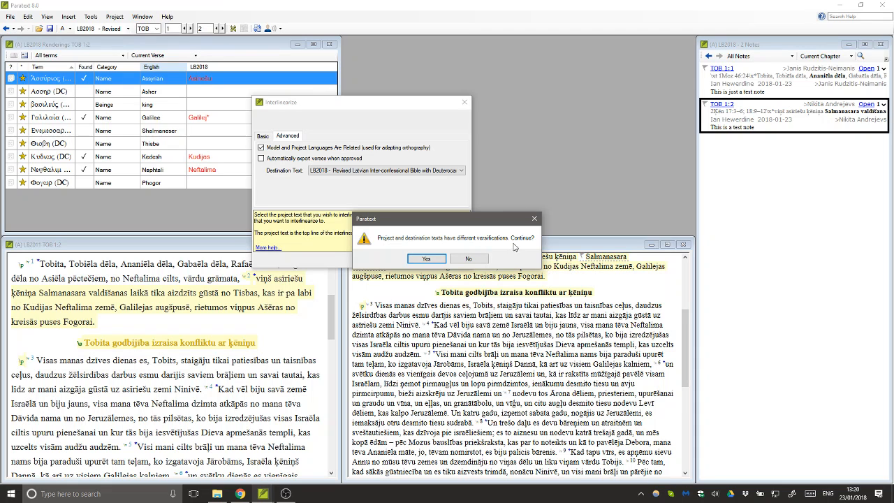
left_click(424, 264)
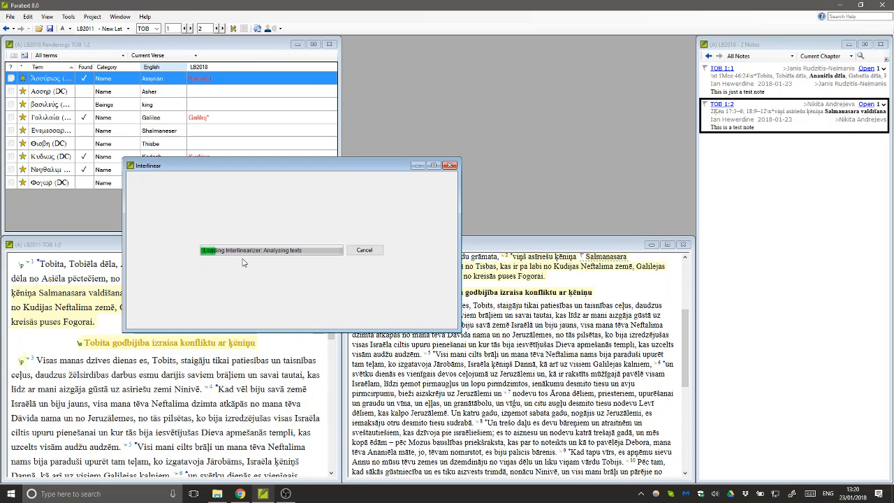
- Move the Interlinear progress window aside while the LB2011 Tobit 1:2 glosses load
left_click_drag(250, 168, 471, 48)
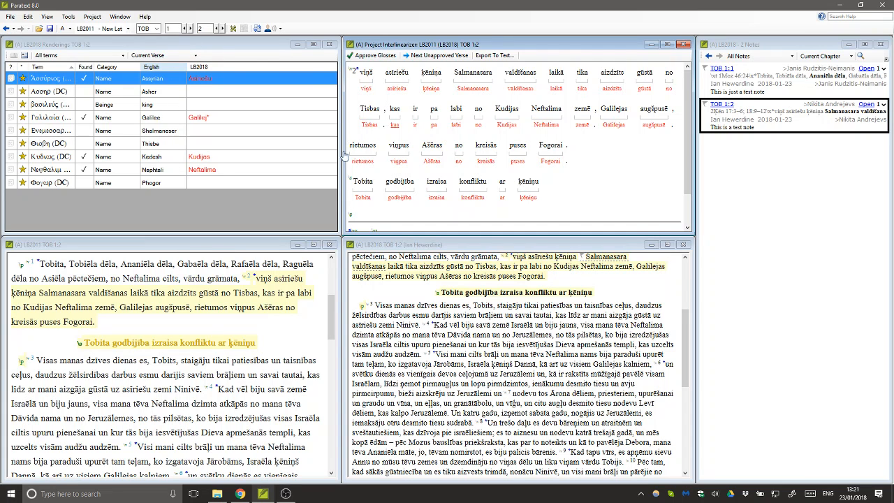
left_click(118, 17)
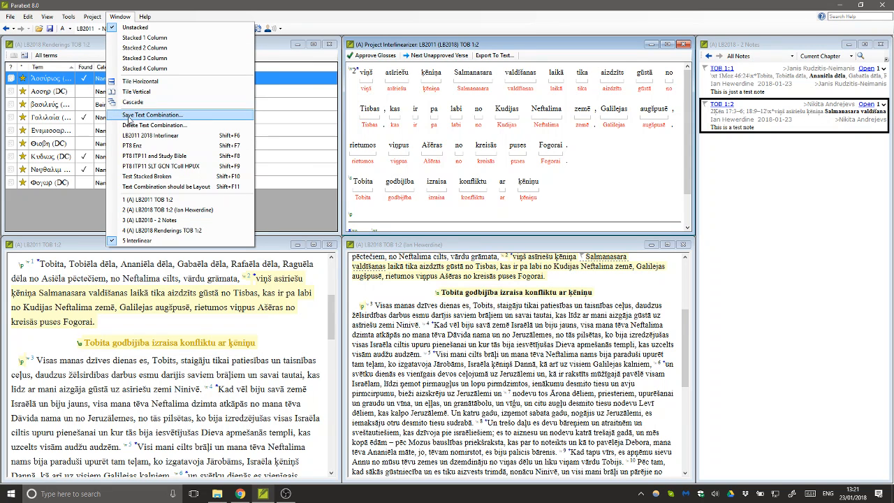
- Overwrite text combination 'LB2011 2018 Interlinear' with the current layout, then close the Renderings window
left_click(129, 119)
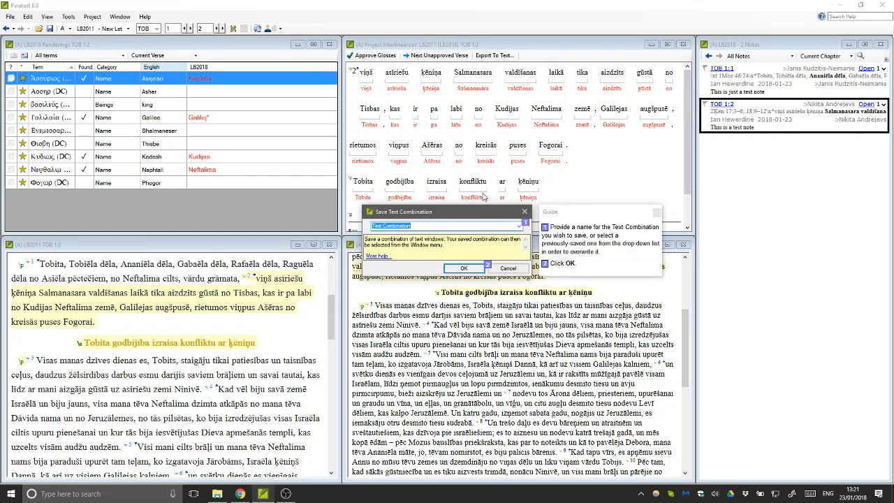
type("anything")
left_click(519, 225)
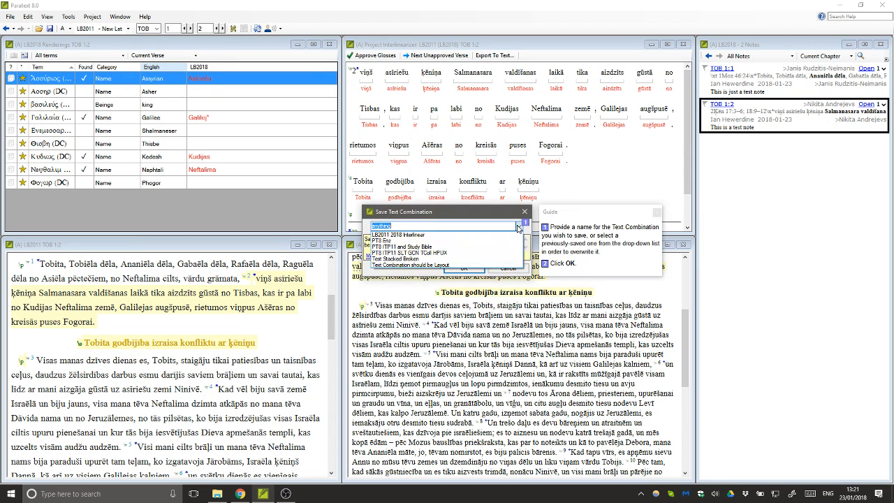
left_click(421, 236)
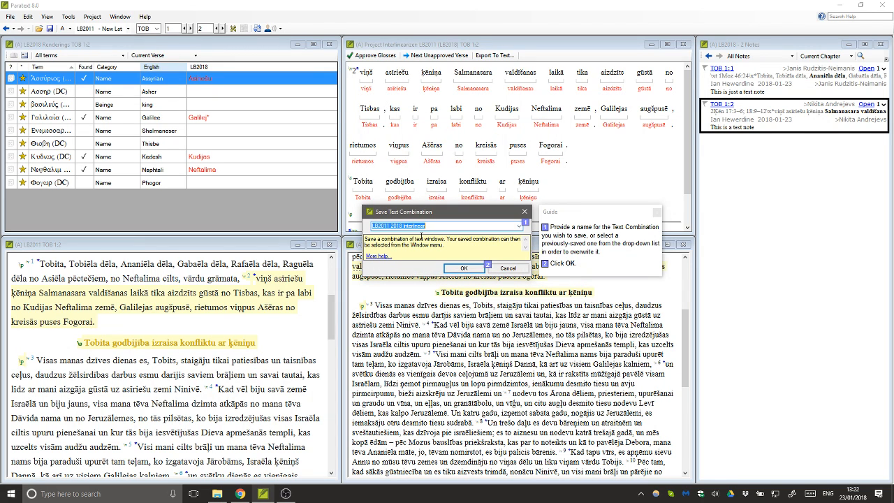
left_click(436, 226)
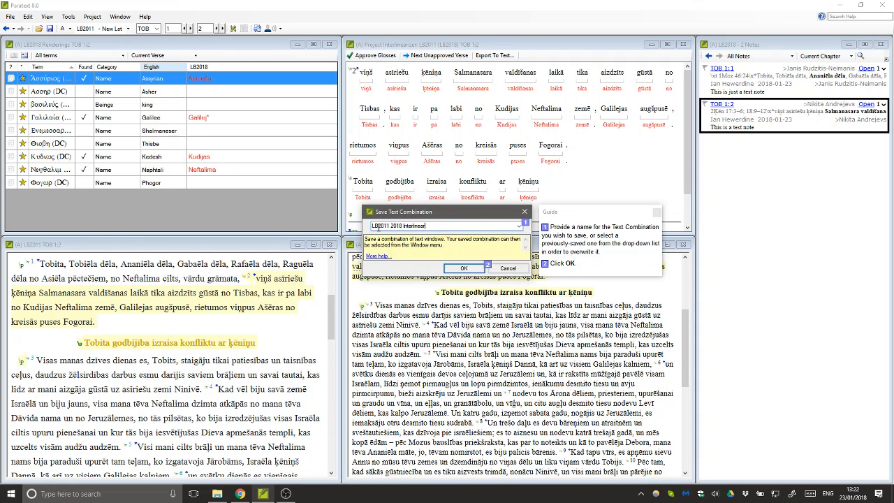
left_click(461, 269)
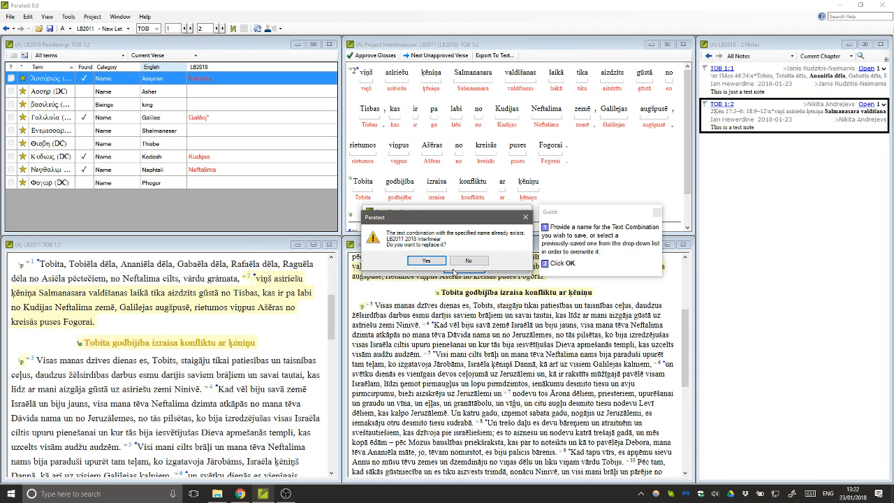
left_click(426, 262)
left_click(427, 261)
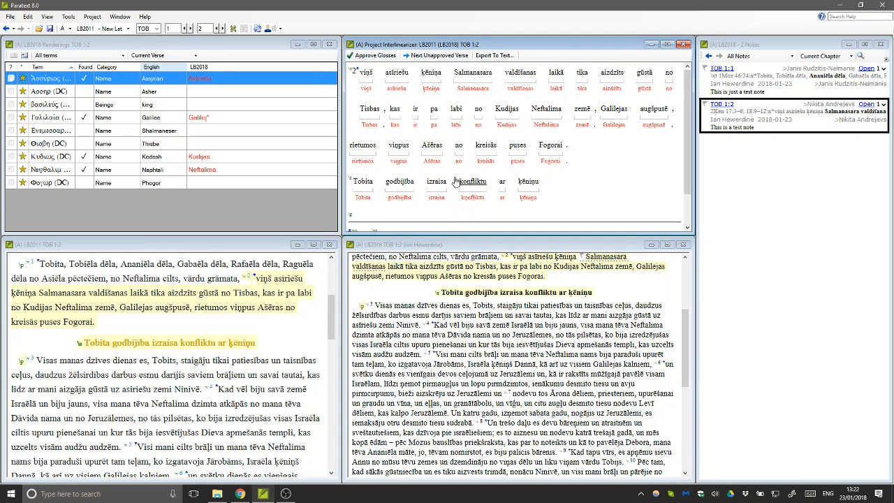
left_click(331, 44)
- Close LB2011, reopen the 'LB2011 2018 Interlinear' layout from the Window menu, and activate LB2018
left_click(332, 244)
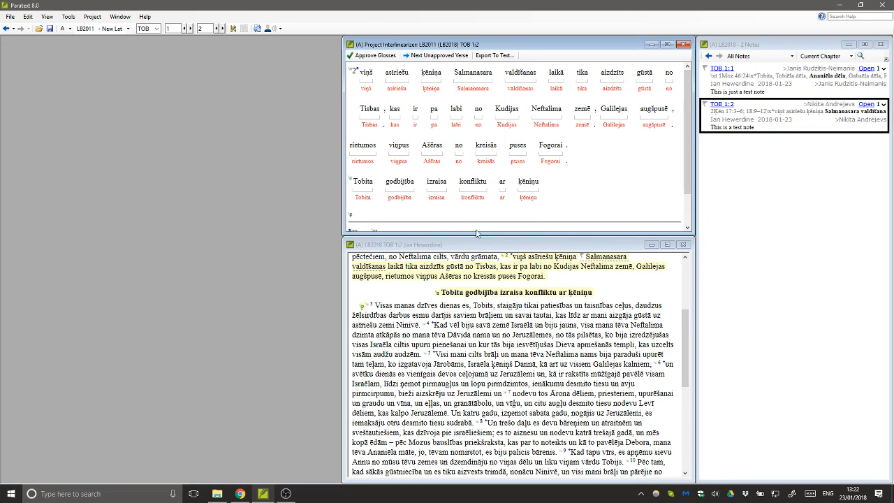
left_click(118, 18)
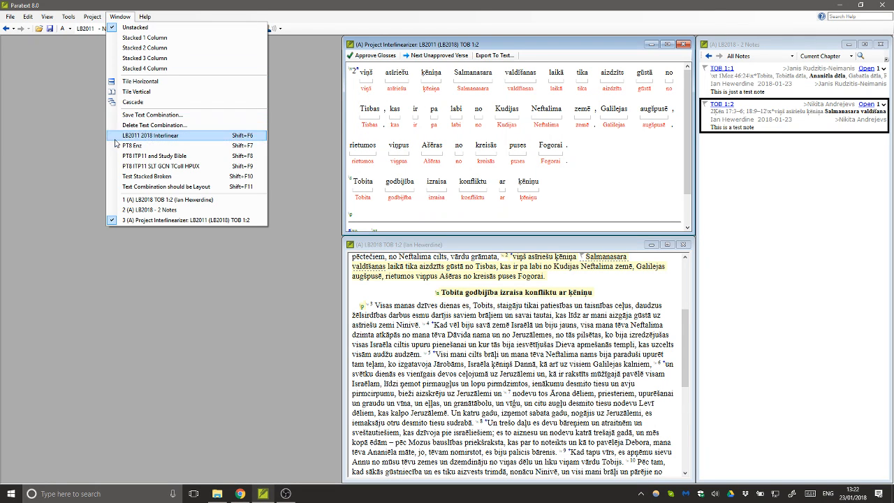
left_click(186, 137)
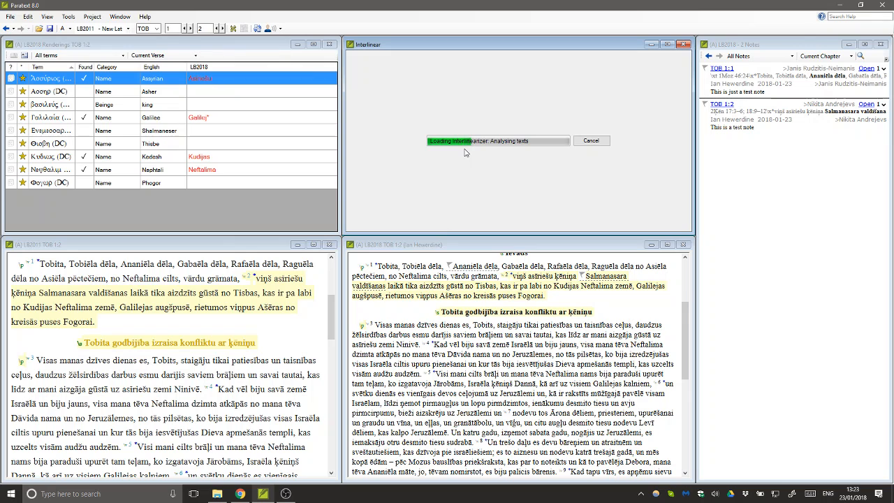
left_click(410, 252)
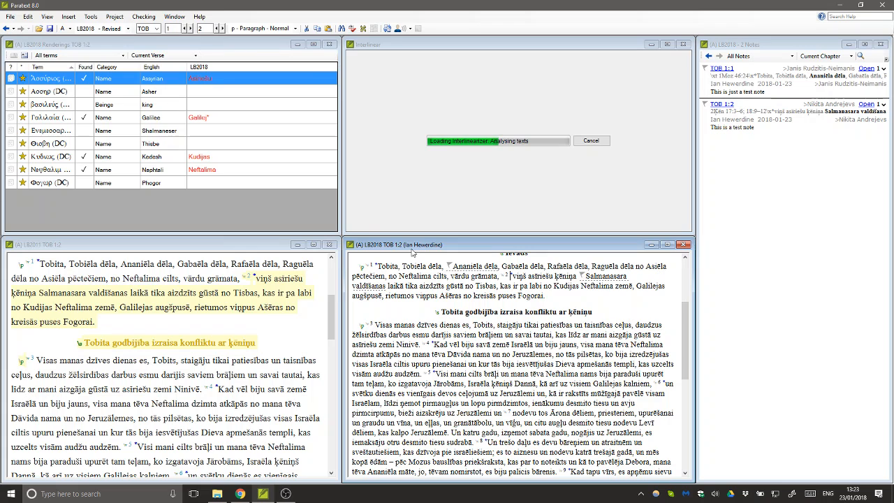
- Increase the zoom of the LB2018 text window via View > Zoom > Increase Zoom
left_click(46, 17)
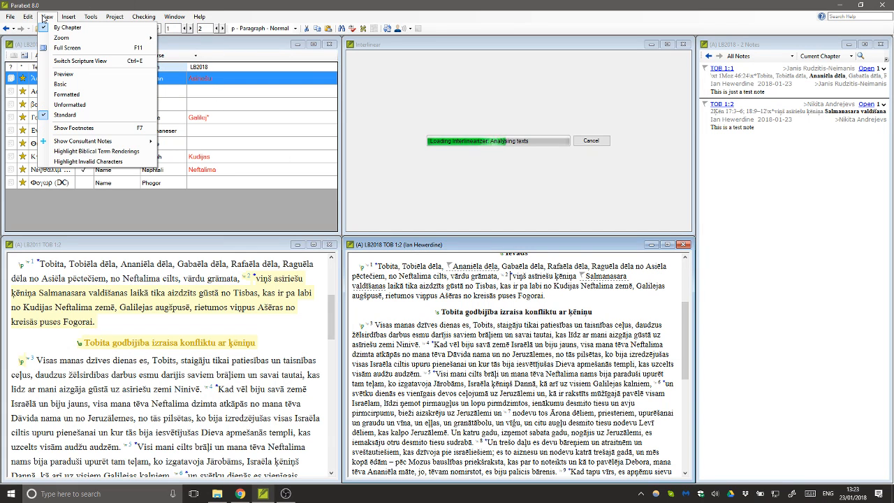
mouse_move(51, 37)
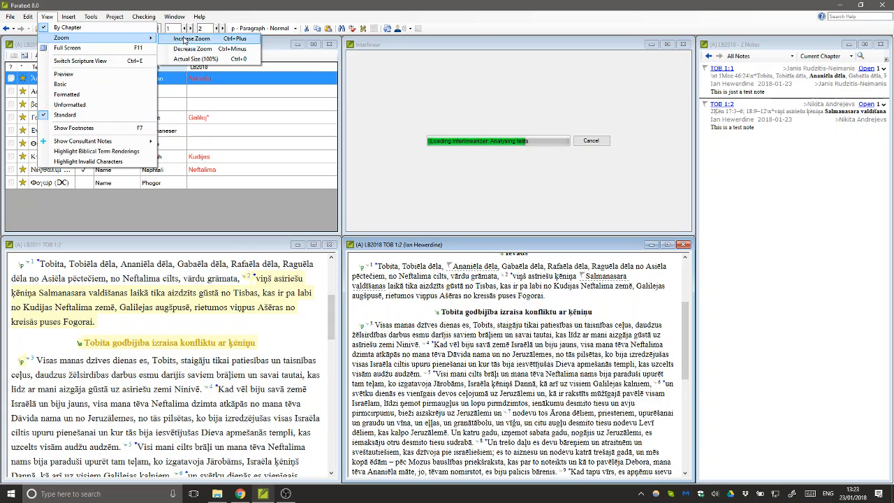
left_click(183, 39)
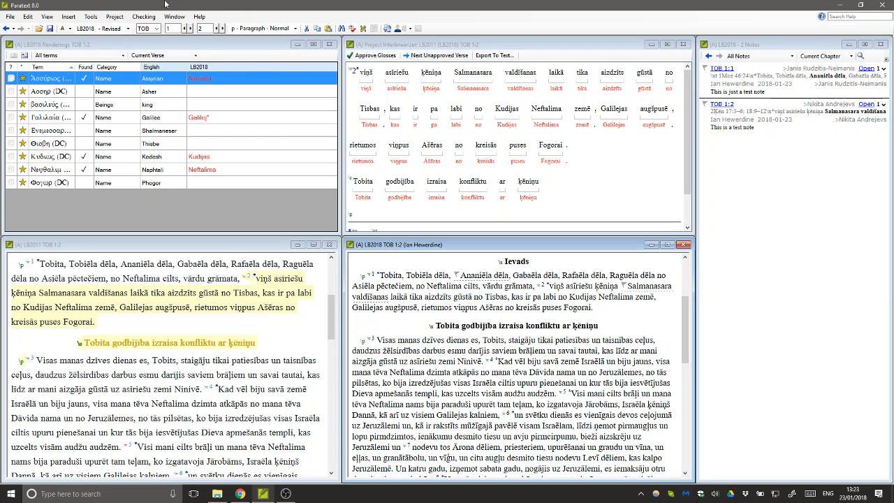
- Open LB2018's Users, Roles and Permissions and add a new user by registration name
left_click(114, 17)
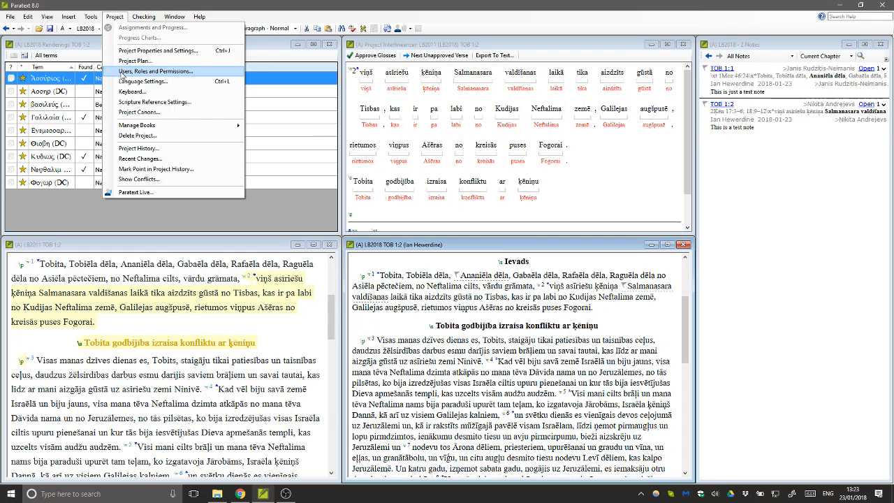
left_click(122, 72)
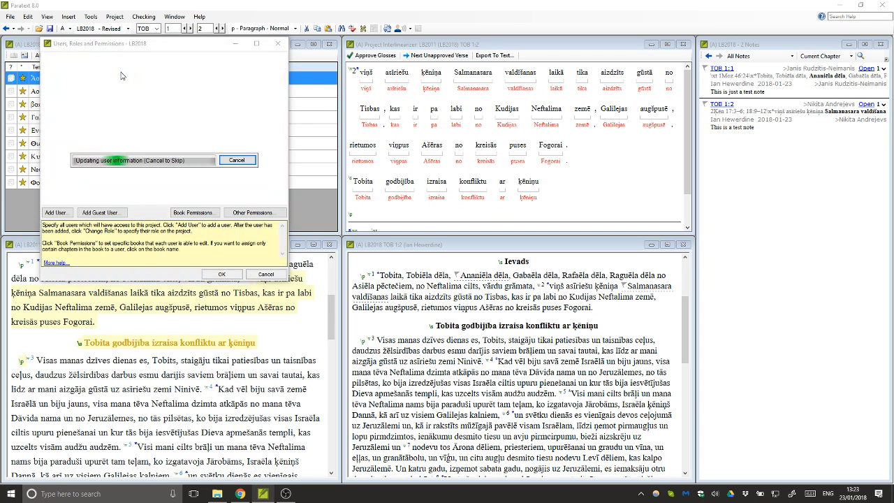
left_click_drag(123, 47, 215, 78)
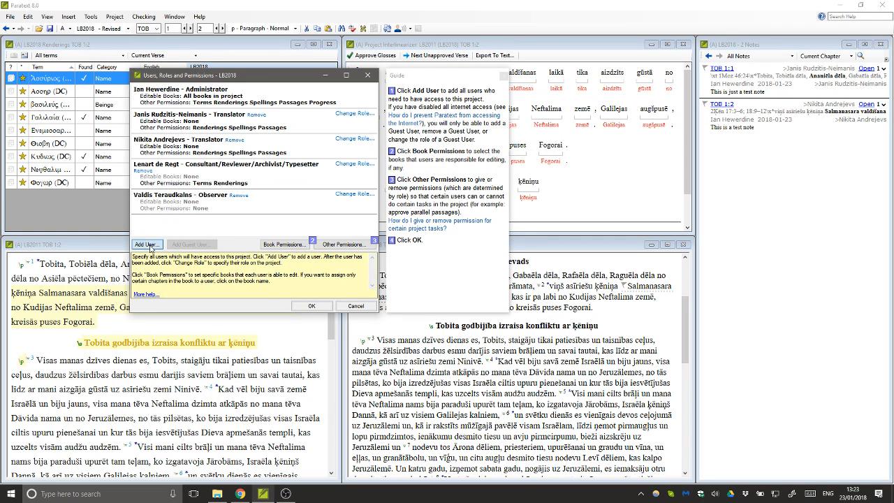
left_click(149, 244)
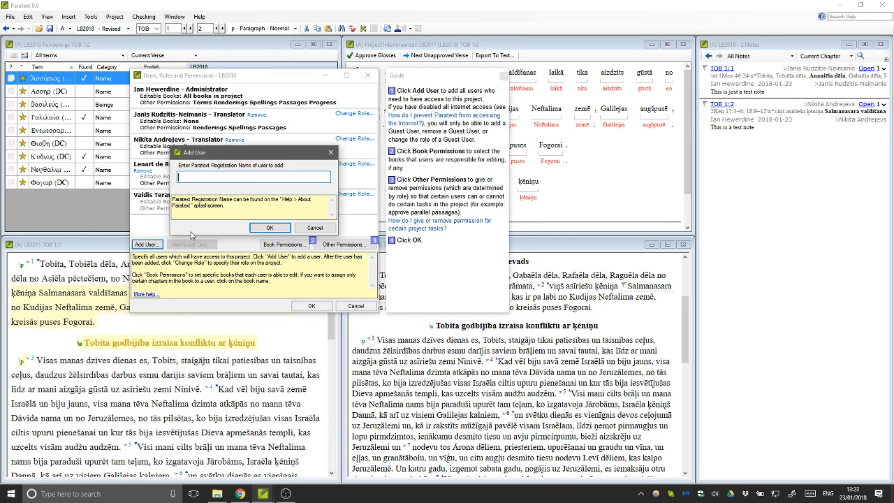
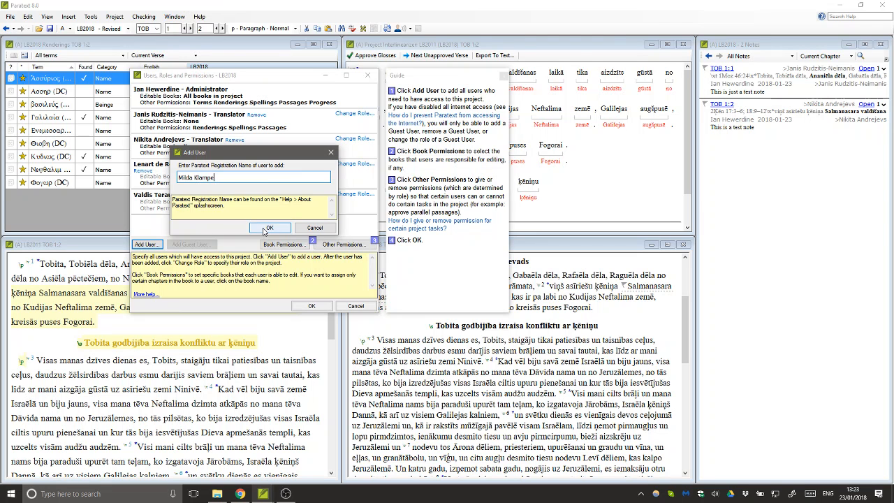
left_click(269, 228)
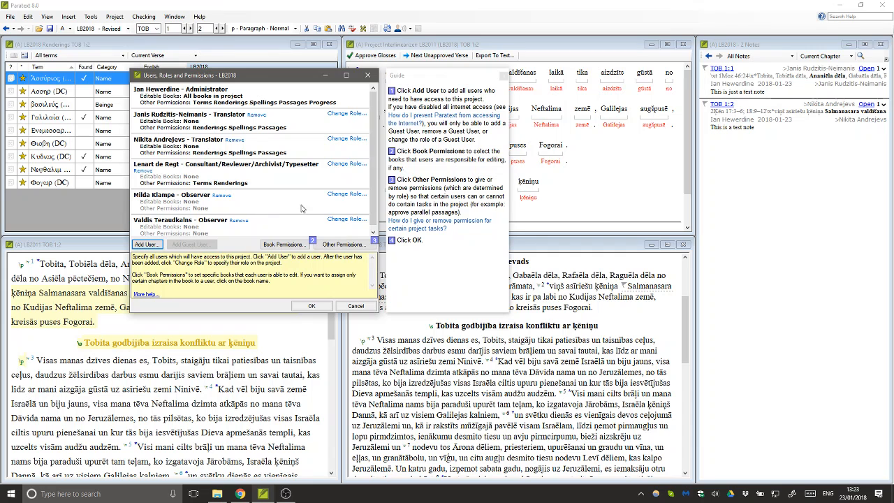
- Change the fifth user's role to Consultant/Reviewer/Archivist/Typesetter and enlarge the dialog
left_click(344, 195)
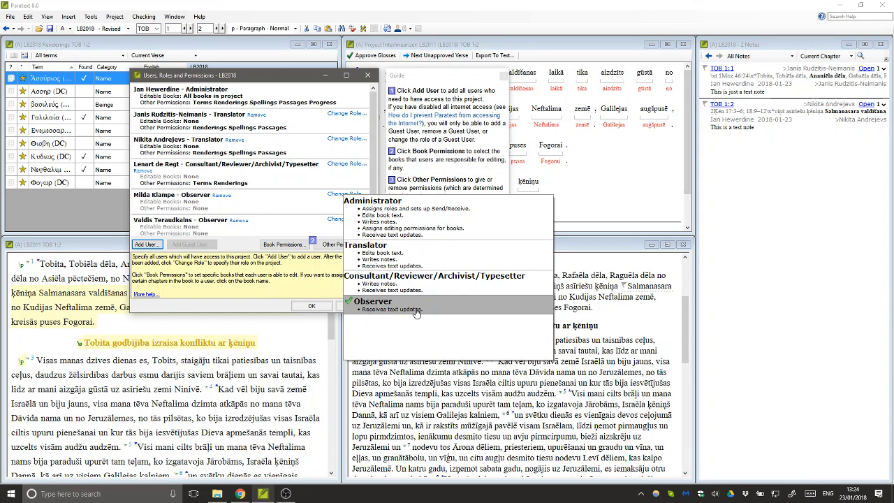
left_click(389, 287)
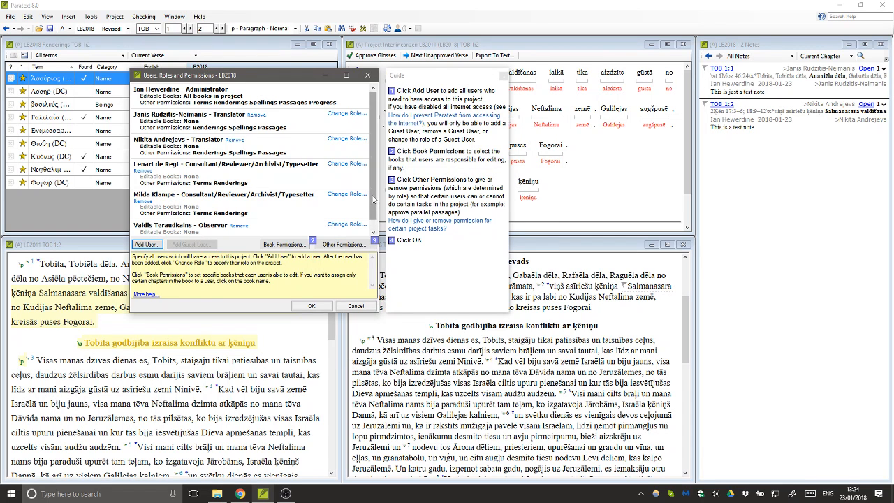
left_click_drag(373, 200, 376, 168)
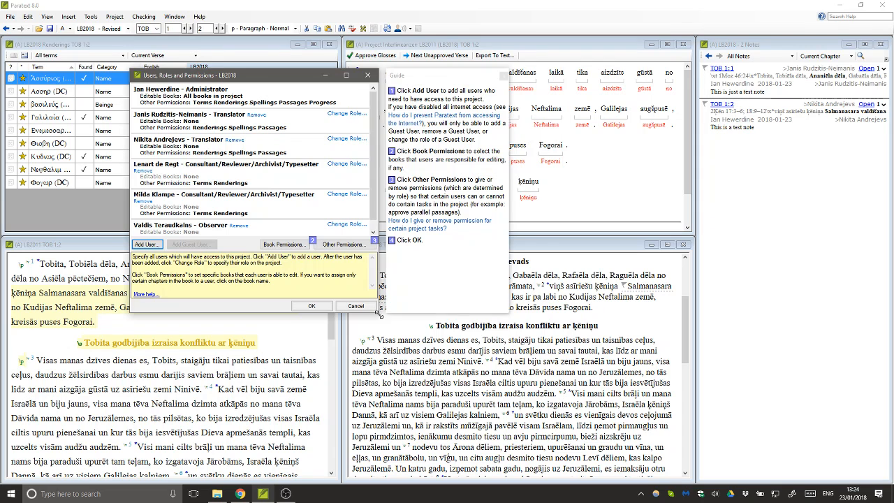
left_click_drag(379, 311, 413, 351)
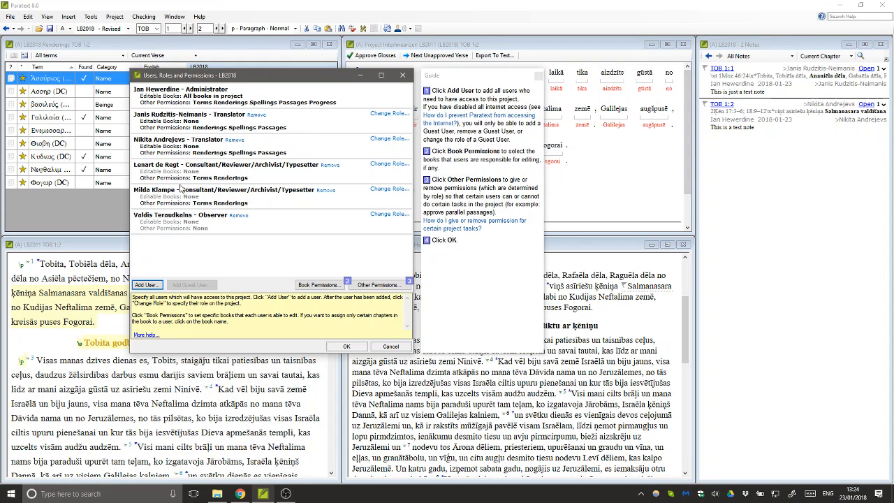
- In Book Permissions, let the second translator edit Matthew through DAG
left_click(319, 286)
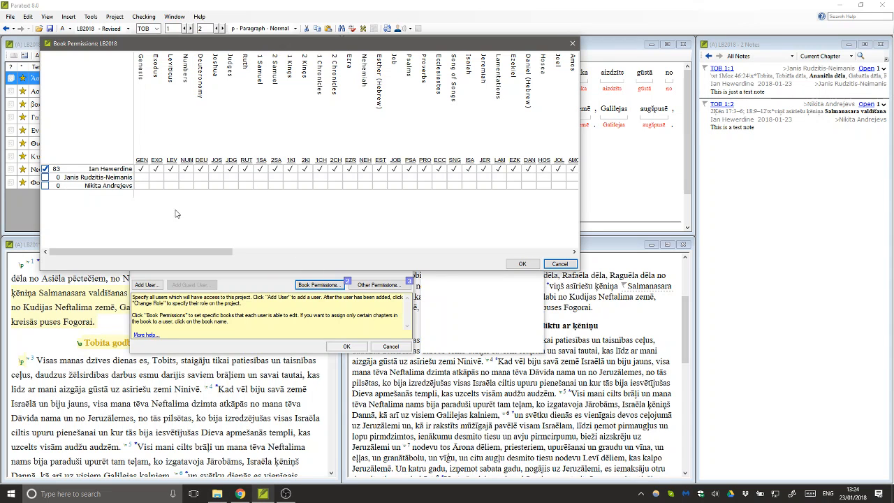
left_click(574, 253)
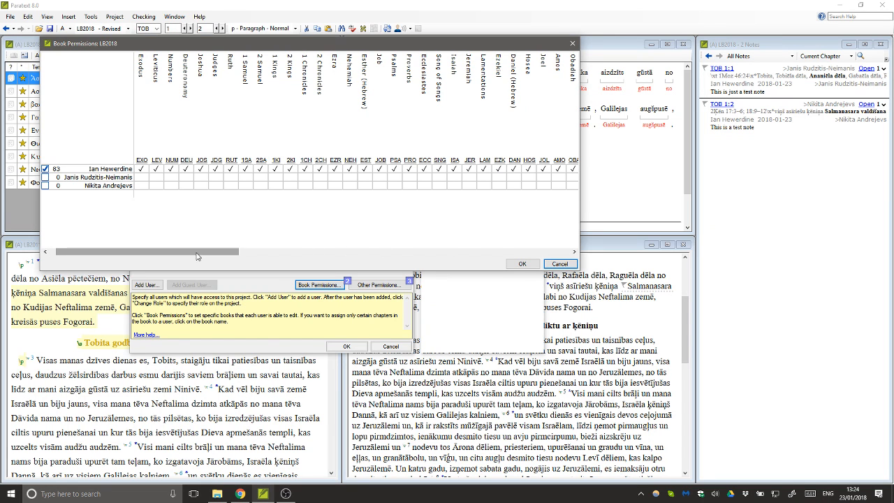
left_click_drag(197, 255, 316, 257)
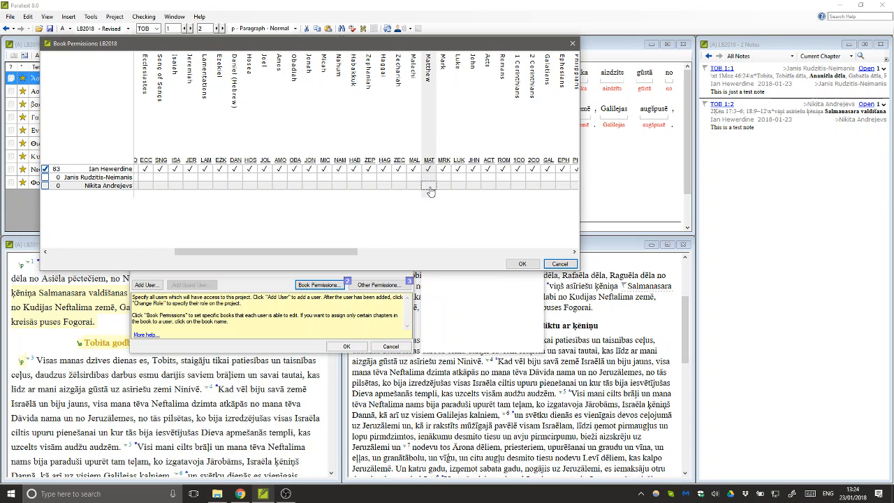
left_click(428, 186)
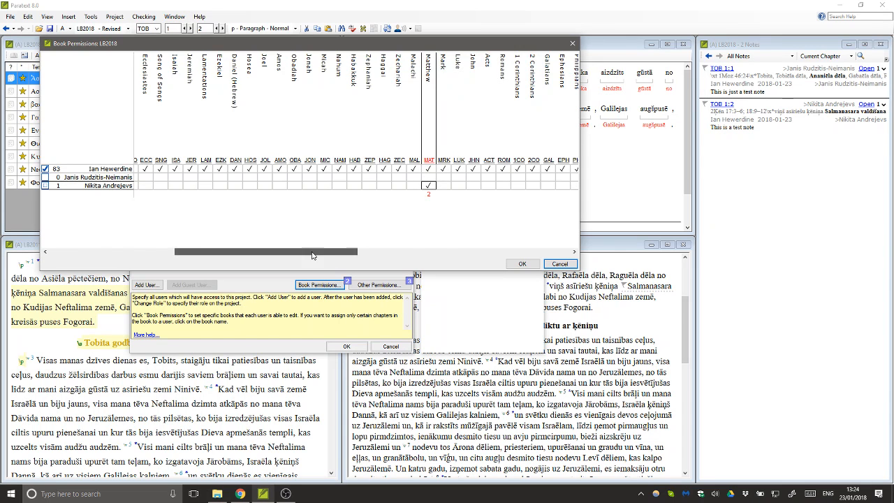
left_click_drag(313, 255, 508, 257)
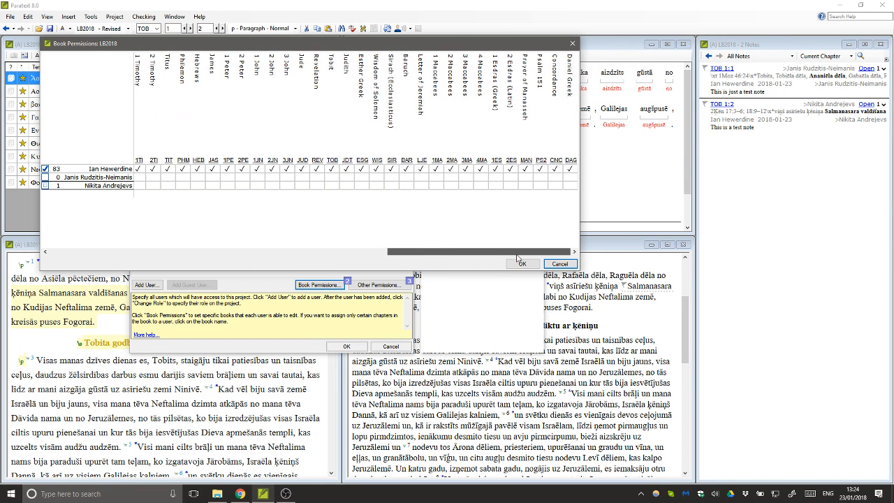
left_click(570, 187, "shift")
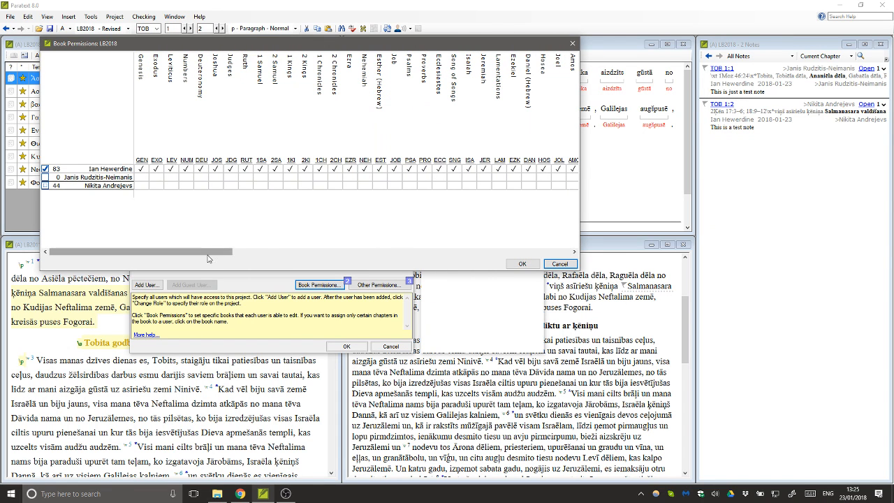
- Let the first translator edit Genesis through Malachi plus Tobit through DAG
left_click_drag(207, 257, 368, 262)
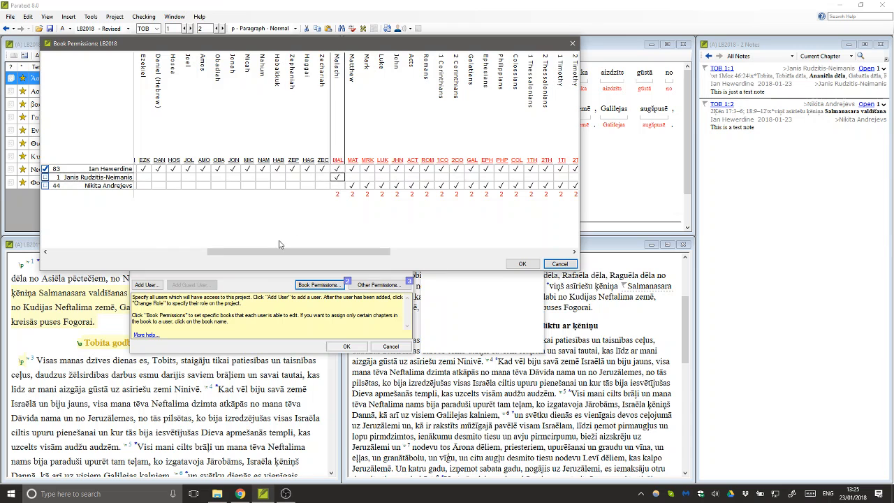
left_click_drag(279, 252, 96, 253)
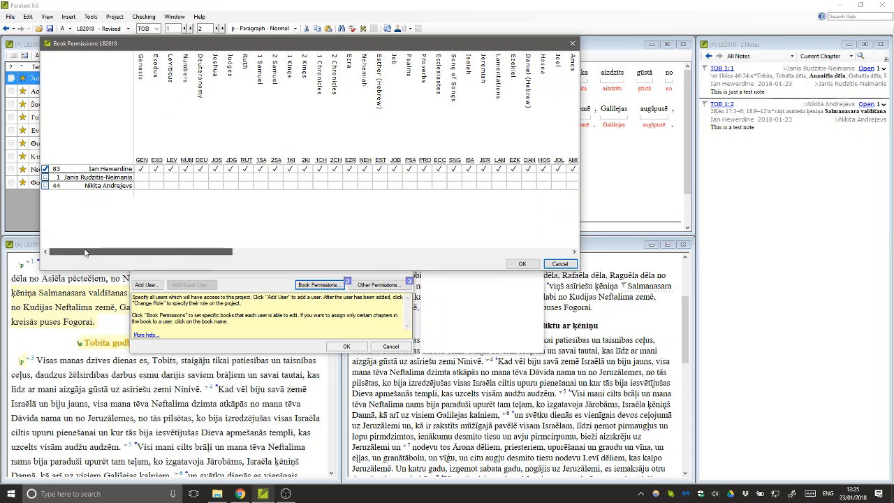
left_click(142, 178)
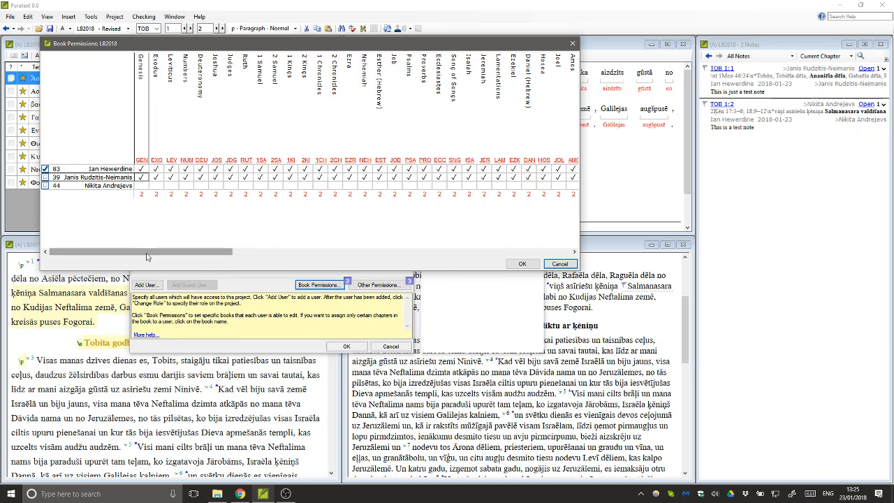
left_click_drag(152, 252, 319, 260)
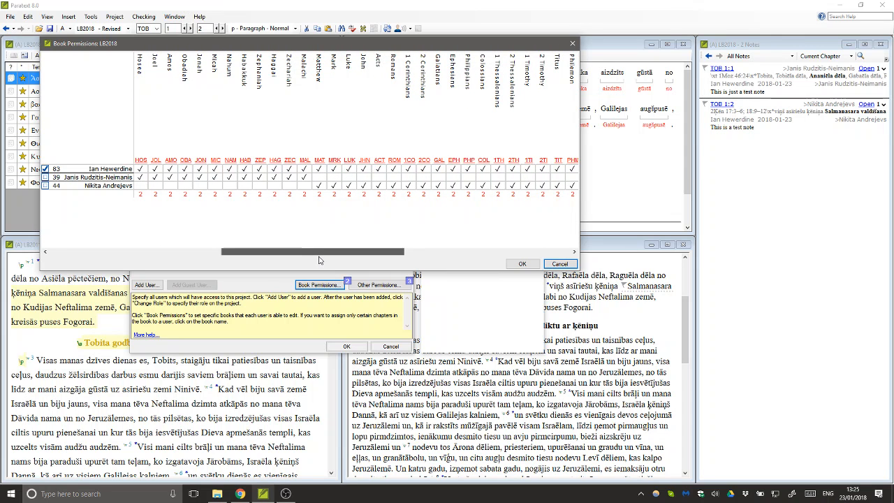
left_click_drag(320, 261, 502, 255)
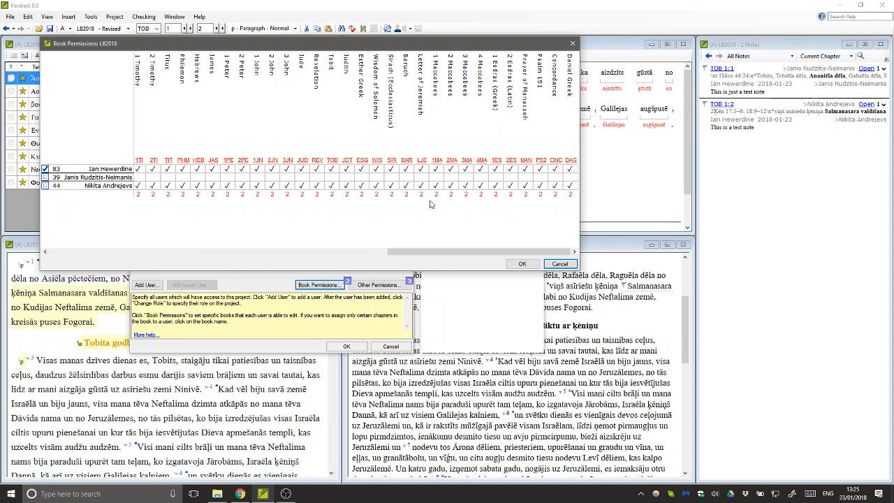
left_click(331, 177)
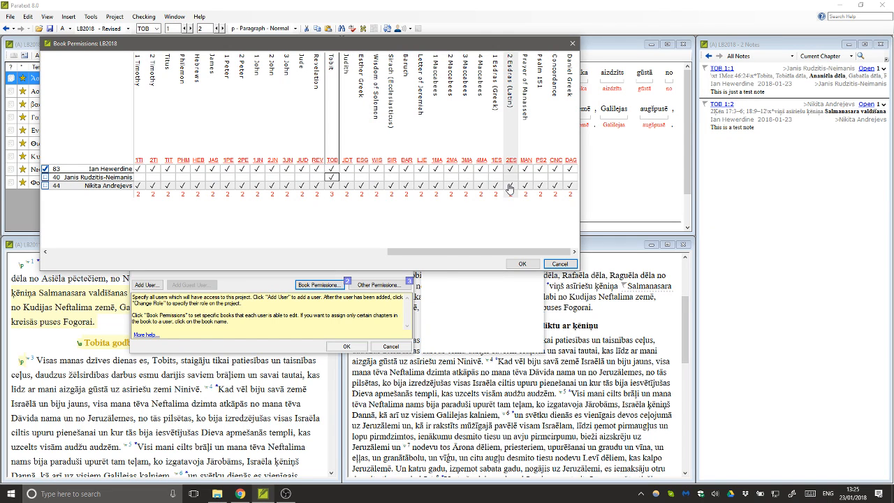
left_click(569, 178, "shift")
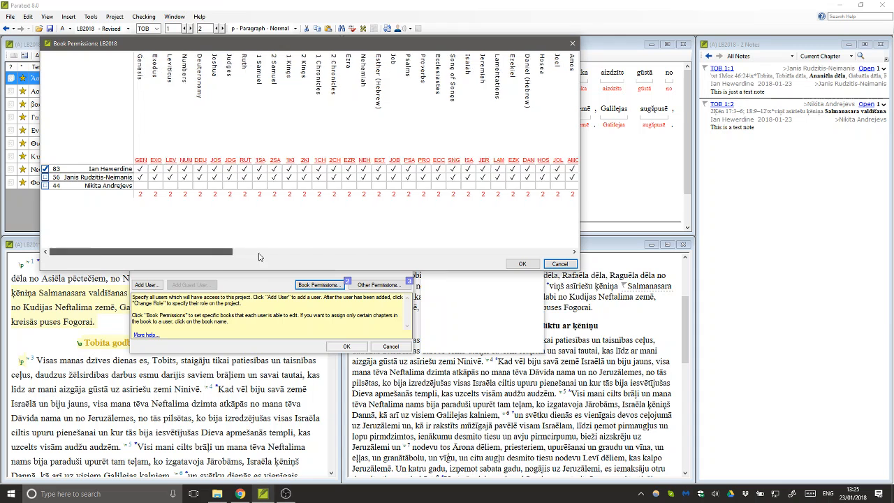
left_click_drag(258, 257, 552, 256)
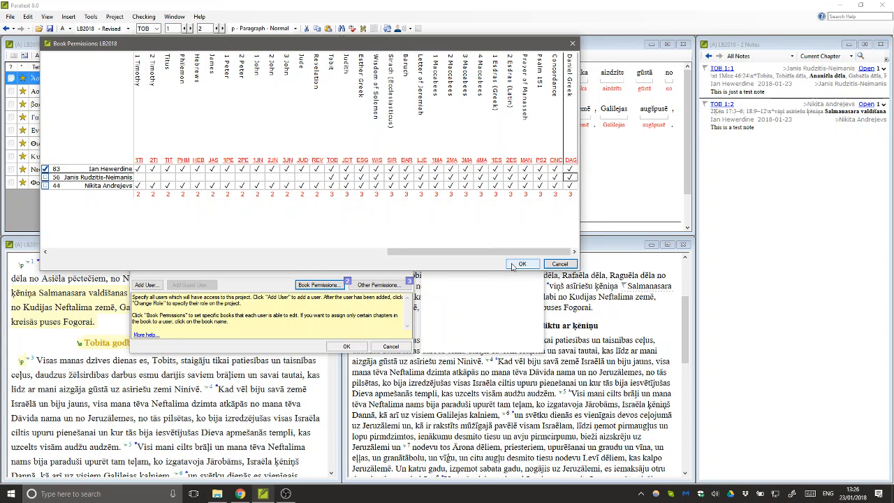
- Apply the book permissions, save the users and roles, and acknowledge the send/receive reminder
left_click(522, 264)
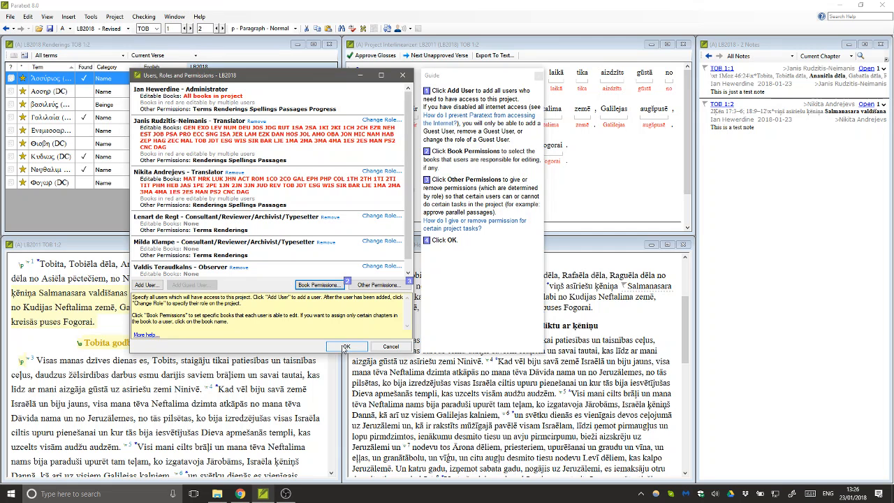
left_click(345, 347)
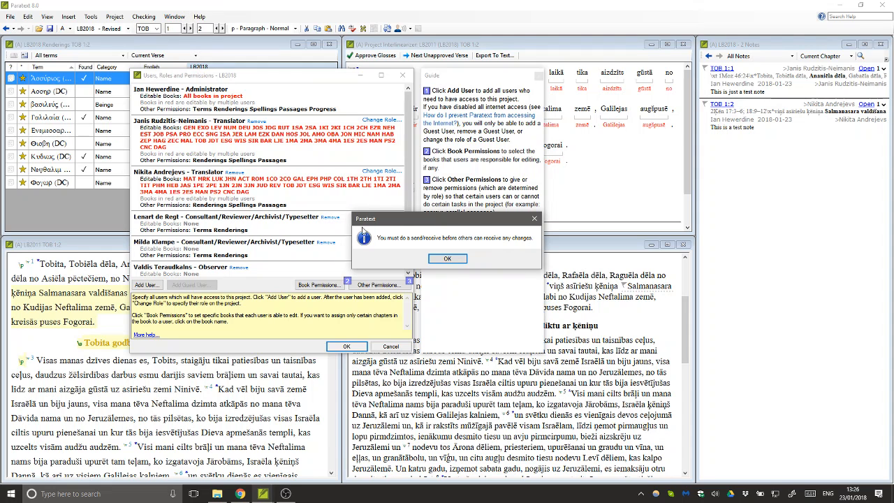
left_click(445, 259)
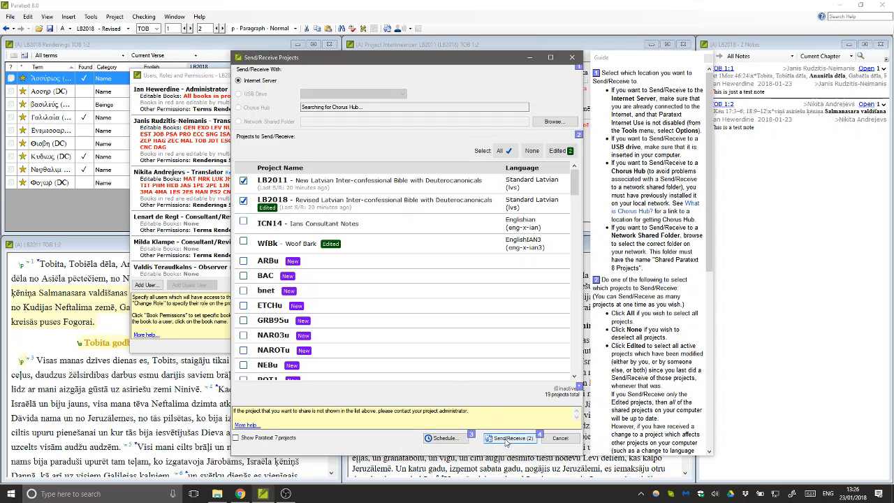
- Send/receive LB2011 and LB2018, then close the Changes Sent and Received summary
left_click(507, 440)
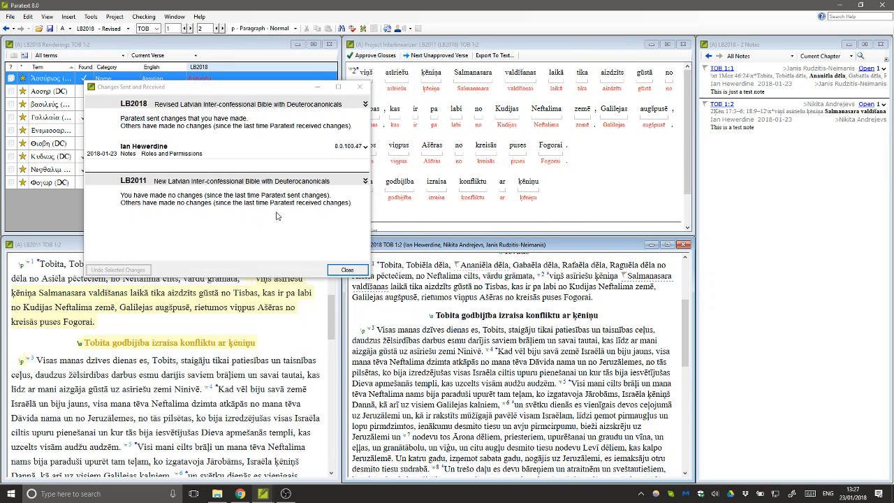
left_click(345, 270)
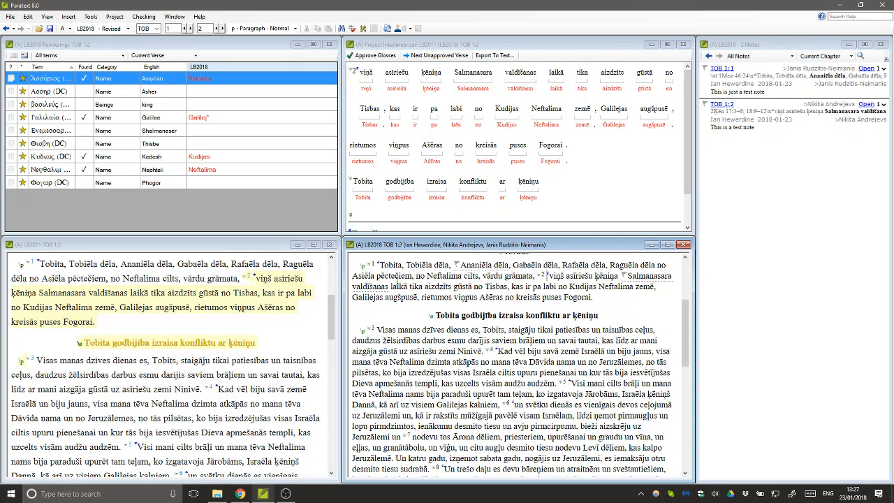
scroll(417, 299, "up", 3)
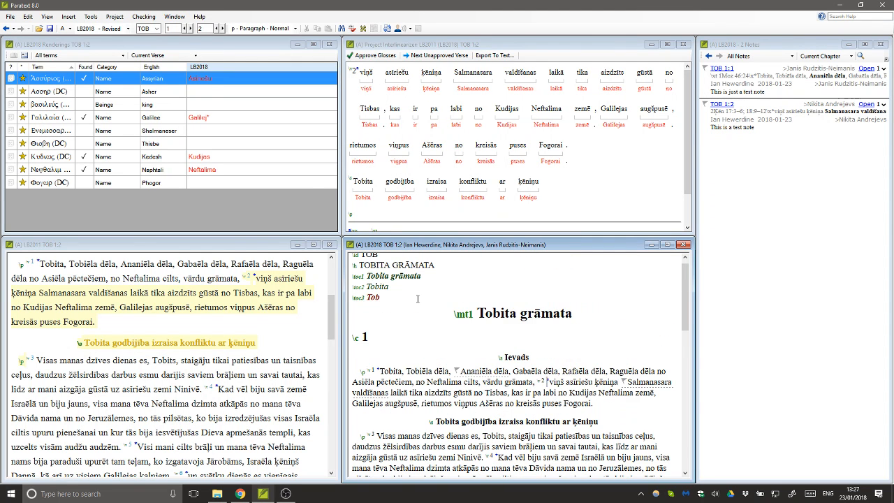
scroll(417, 299, "down", 1)
scroll(418, 299, "down", 1)
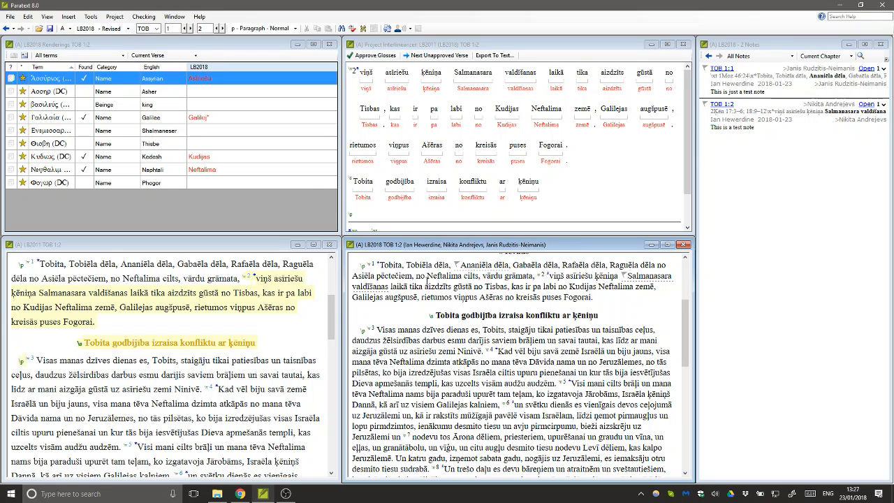
left_click(285, 494)
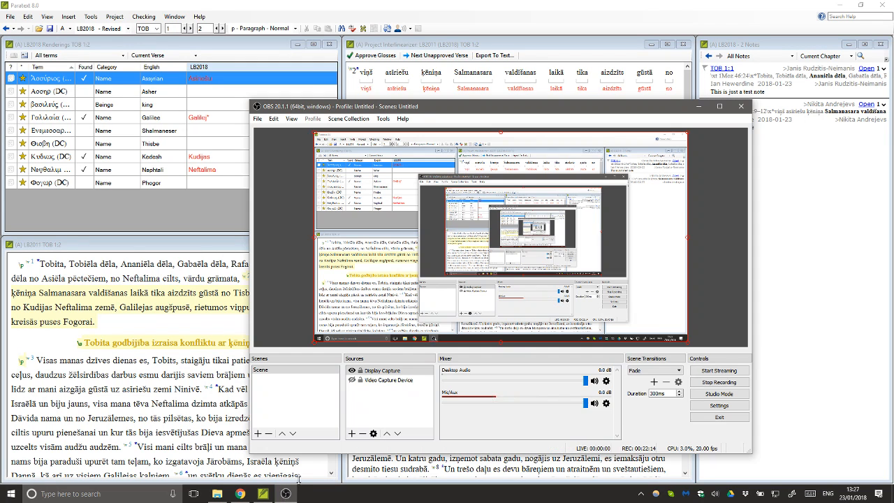